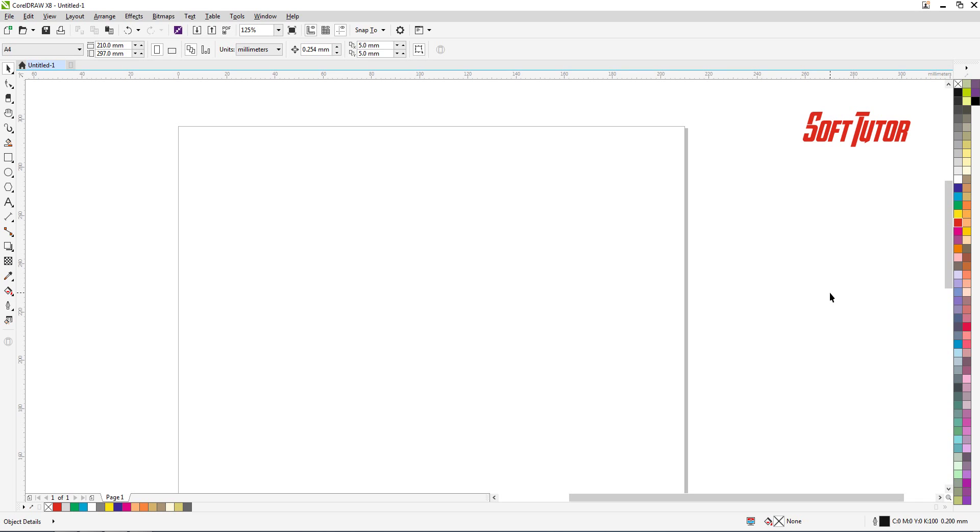
left_click(164, 16)
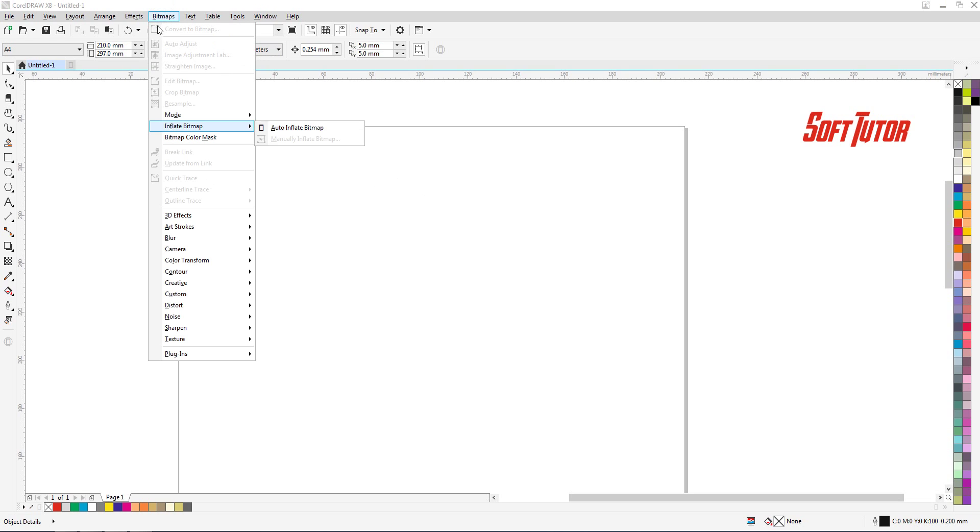
left_click(477, 107)
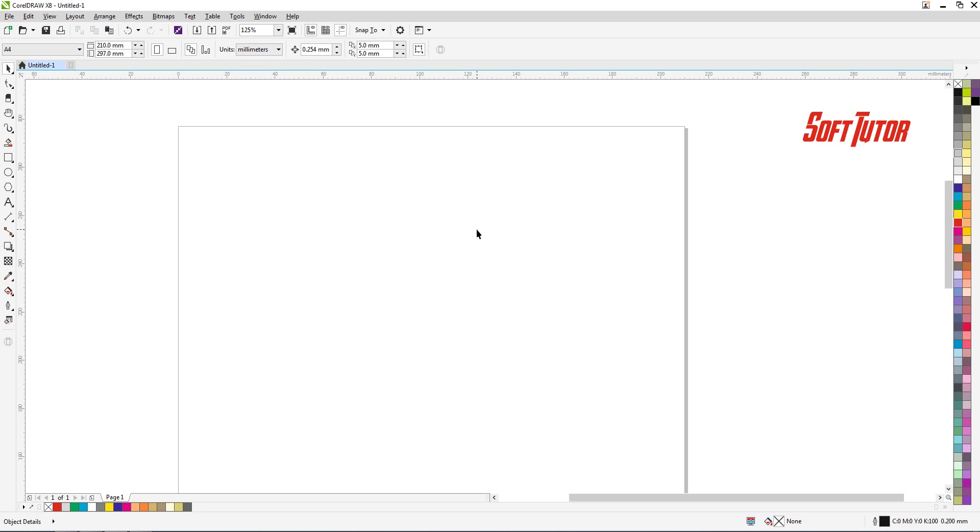
left_click(163, 16)
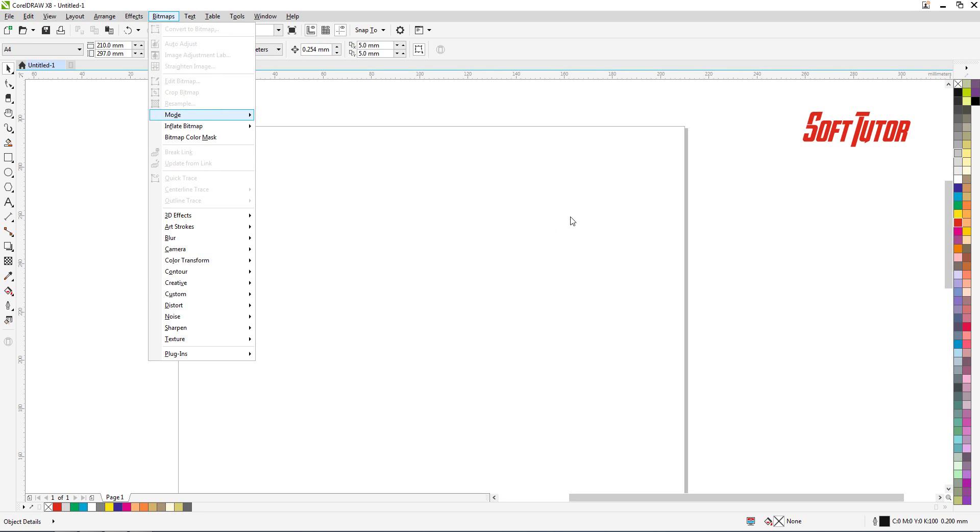
left_click(832, 231)
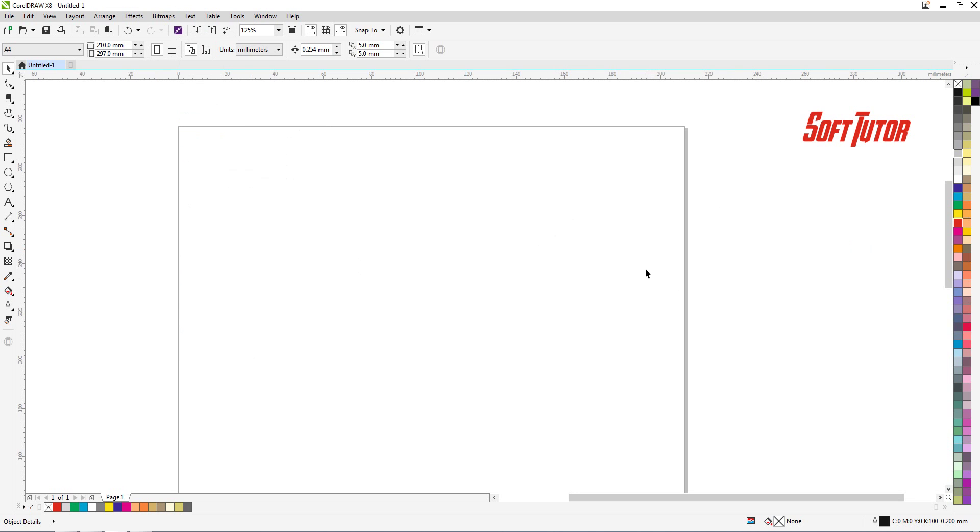
Import 13.jpg from the Desktop and place it on the upper part of the page, about 131 mm wide.
key("ctrl+i")
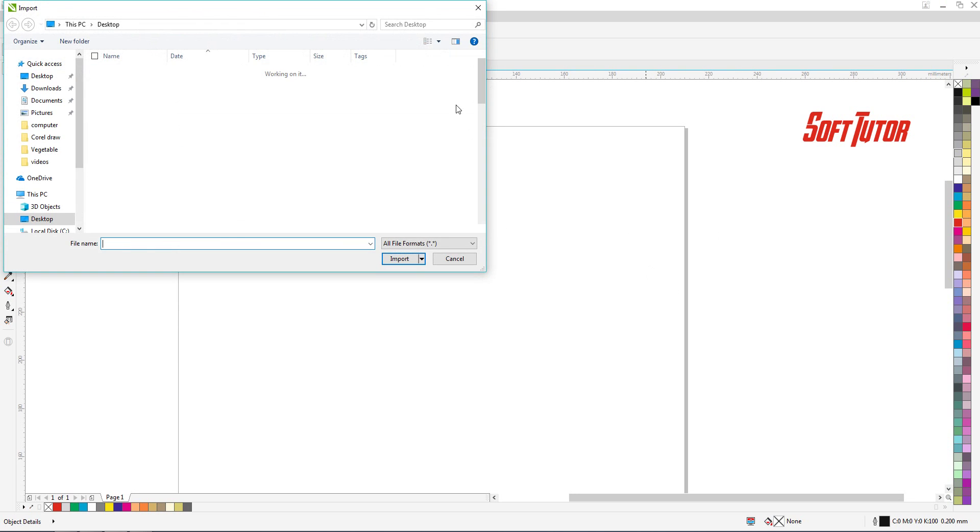
left_click_drag(483, 78, 407, 201)
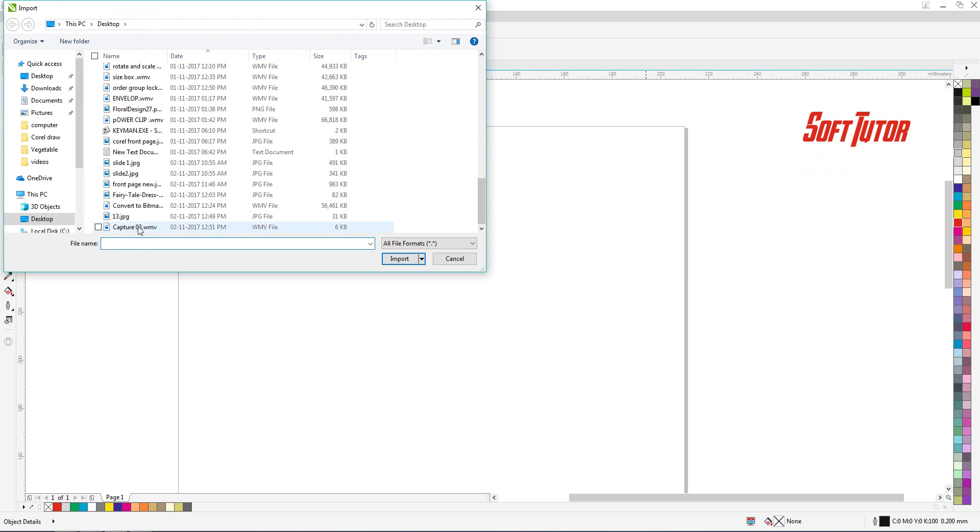
left_click(125, 218)
left_click(125, 219)
left_click_drag(279, 164, 595, 376)
left_click(754, 311)
left_click(533, 300)
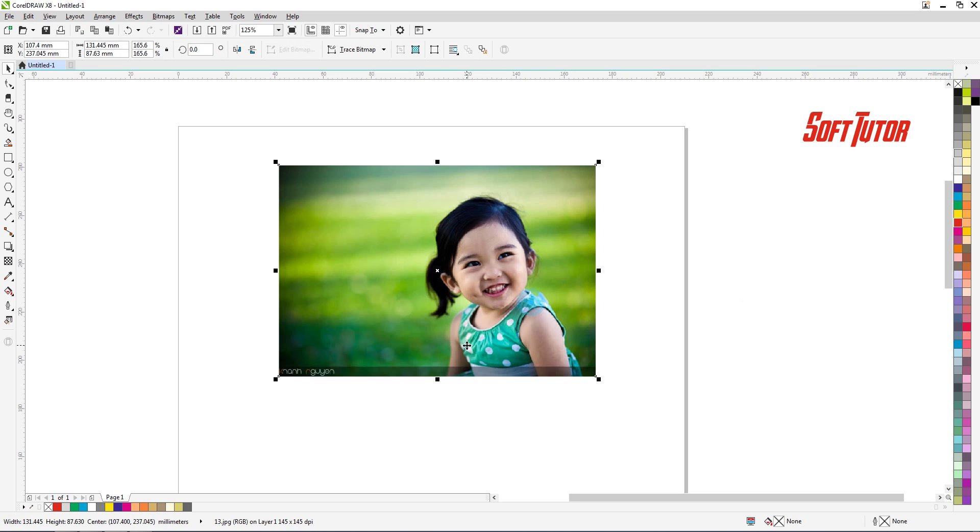
Enlarge the photo proportionally to about 167 × 112 mm and reposition it near the top of the page.
left_click_drag(460, 337, 442, 325)
left_click_drag(582, 367, 616, 386)
left_click_drag(514, 267, 529, 283)
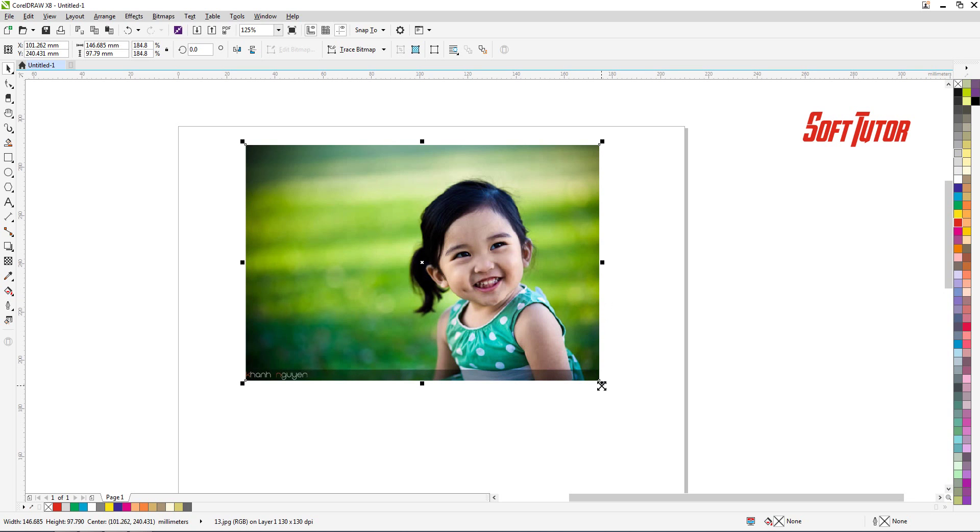
left_click_drag(602, 383, 624, 397)
left_click_drag(560, 276, 563, 289)
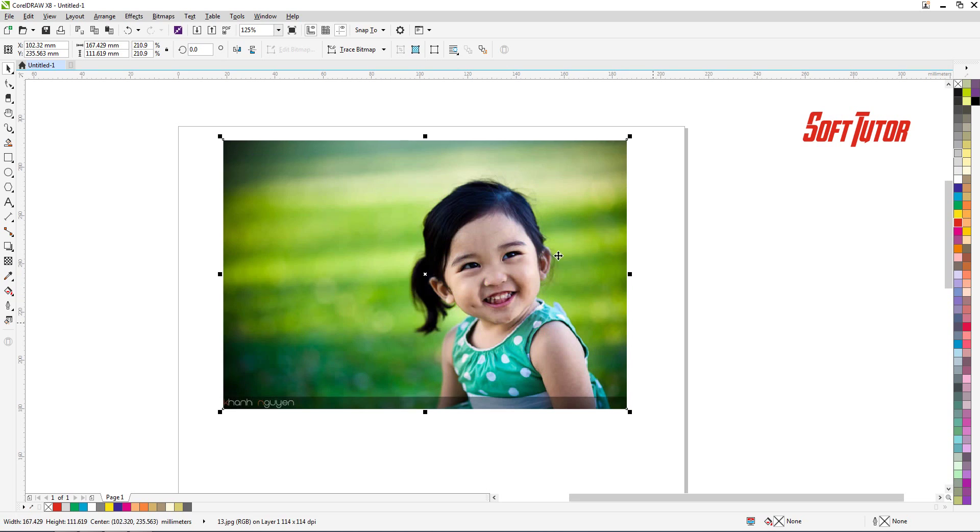
Try the Auto Adjust correction on the photo and undo it.
left_click(779, 291)
left_click(492, 274)
left_click(163, 16)
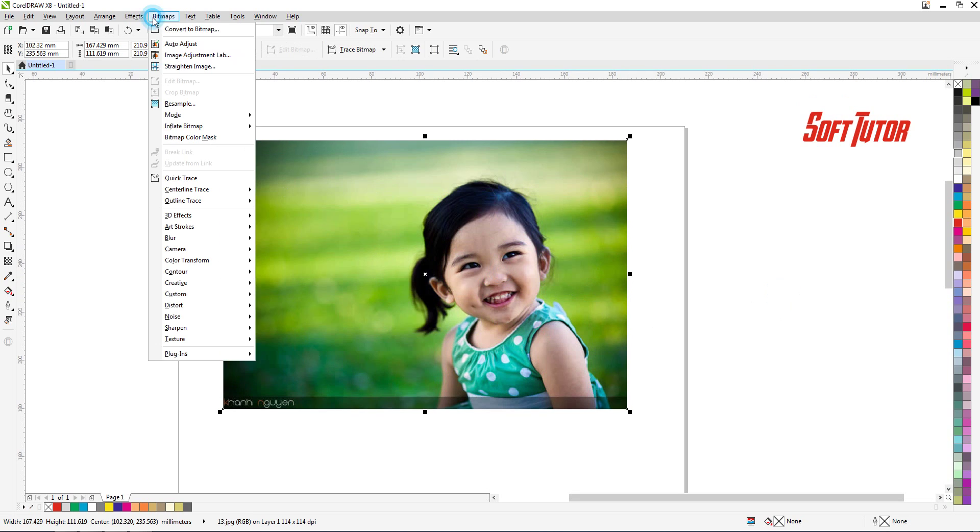
left_click(177, 44)
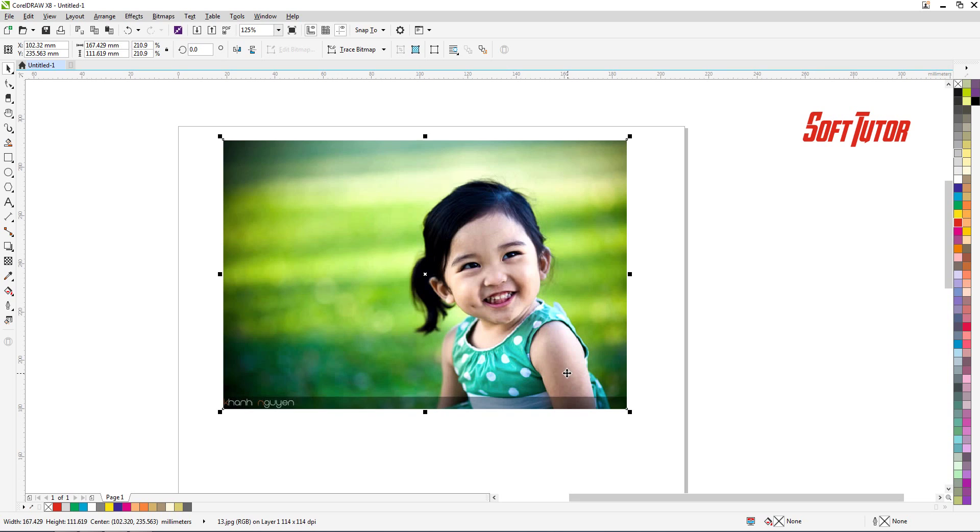
key("ctrl+z")
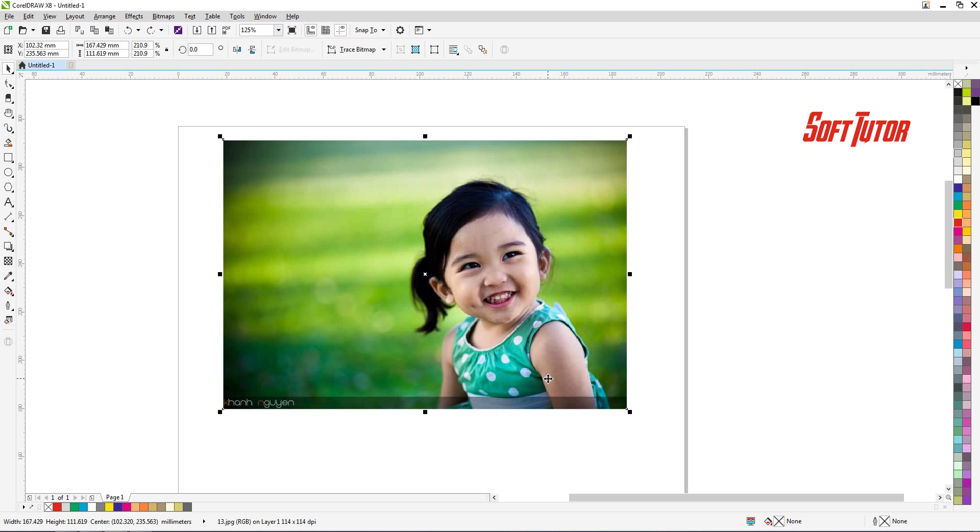
Open the Image Adjustment Lab for the photo and move its window aside.
left_click(774, 365)
left_click(506, 310)
left_click(168, 18)
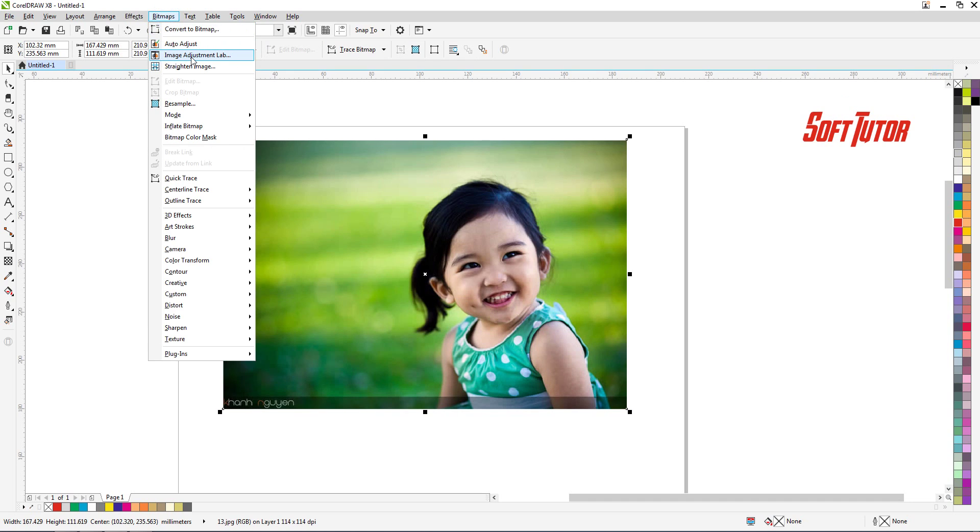
left_click(219, 55)
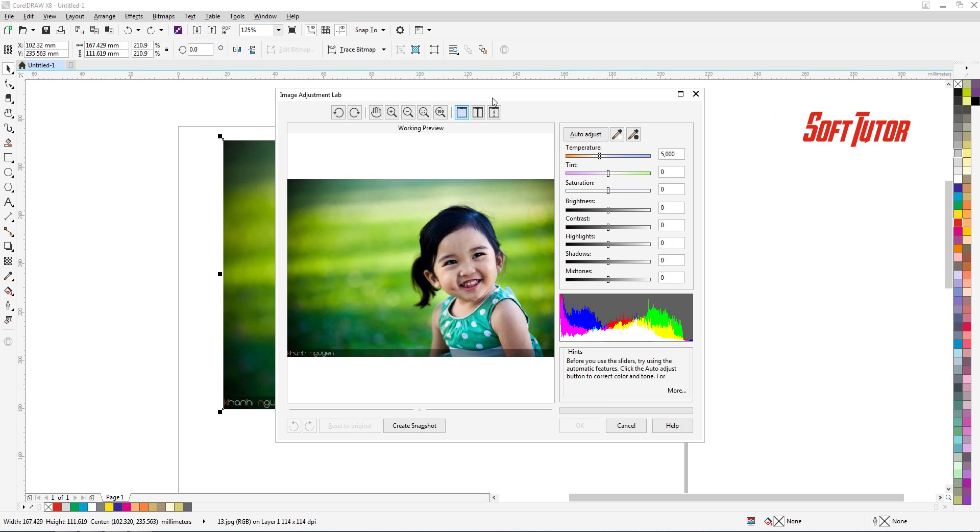
left_click_drag(472, 96, 616, 108)
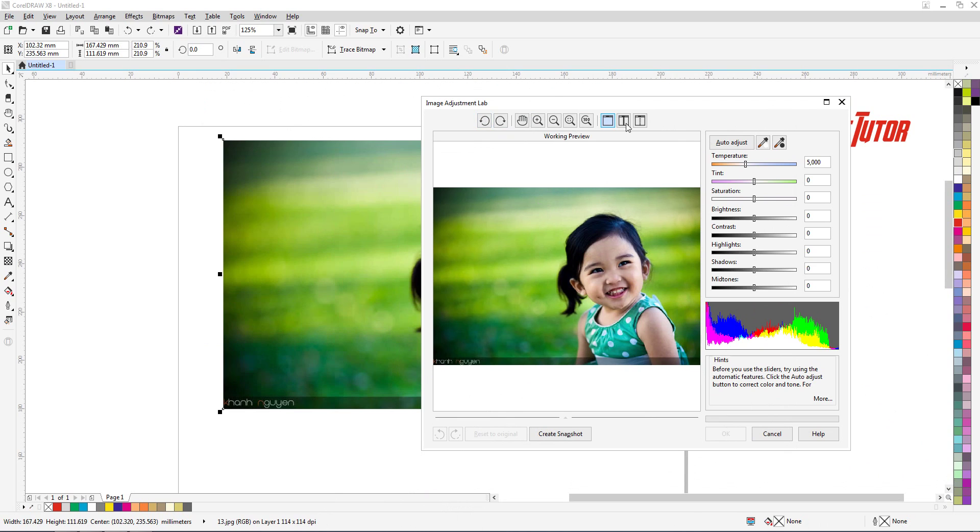
Rotate the photo 90 degrees counterclockwise in the preview, rotate it back, and try the preview's zoom tools.
left_click(485, 121)
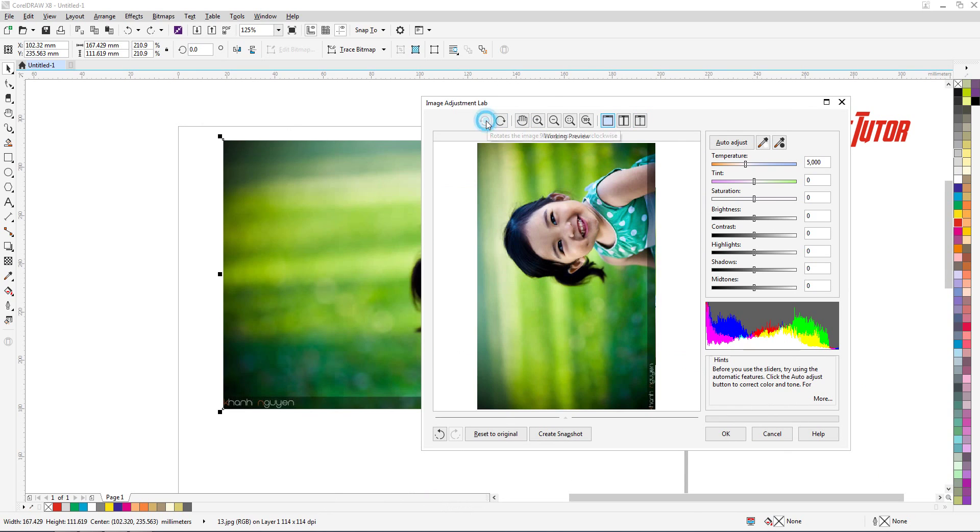
left_click(498, 121)
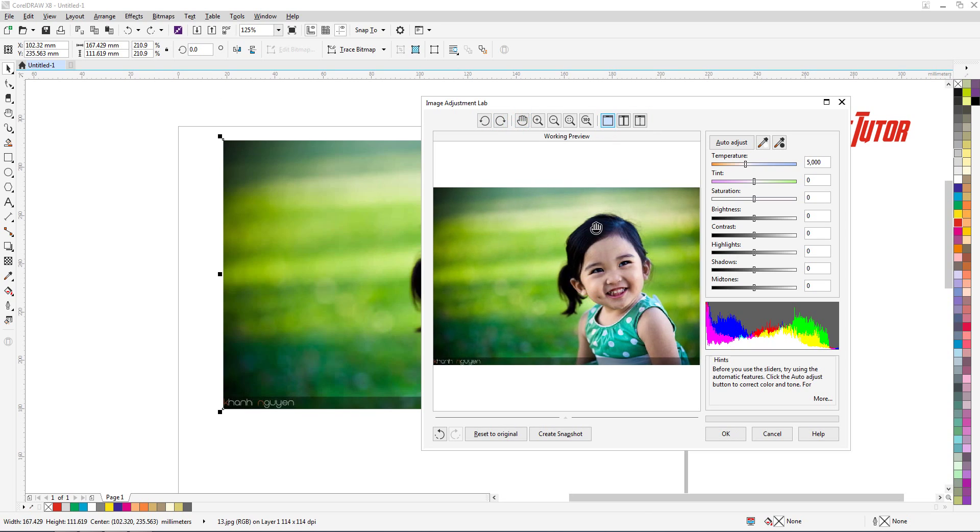
left_click(556, 121)
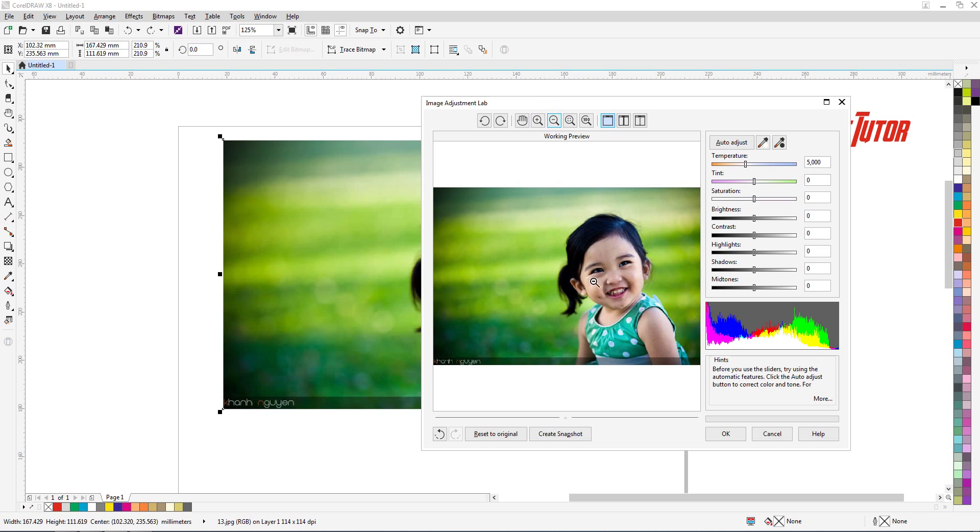
left_click(538, 120)
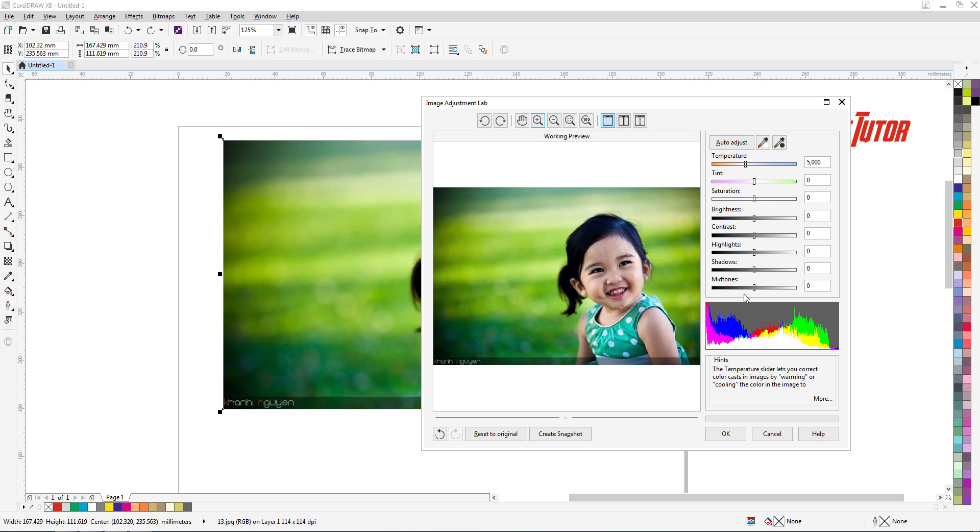
left_click_drag(717, 108, 368, 106)
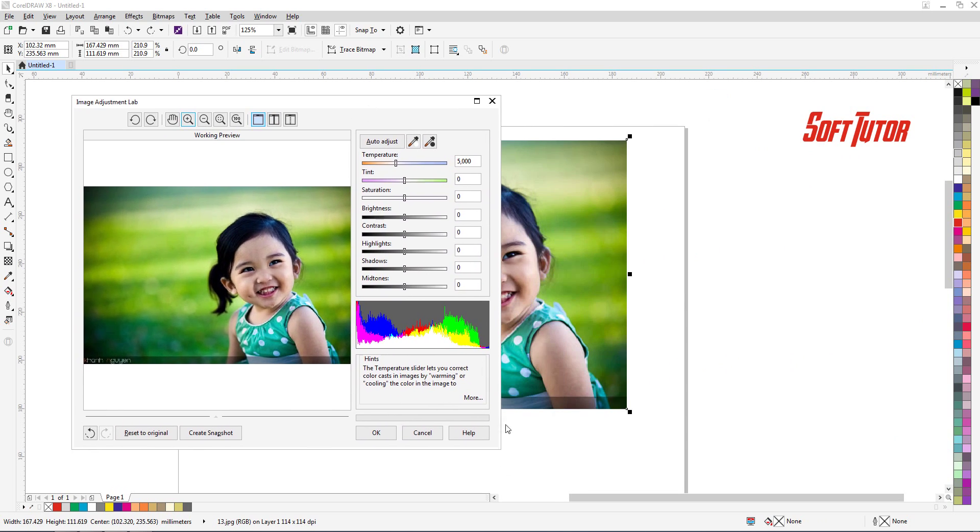
left_click_drag(595, 252, 538, 254)
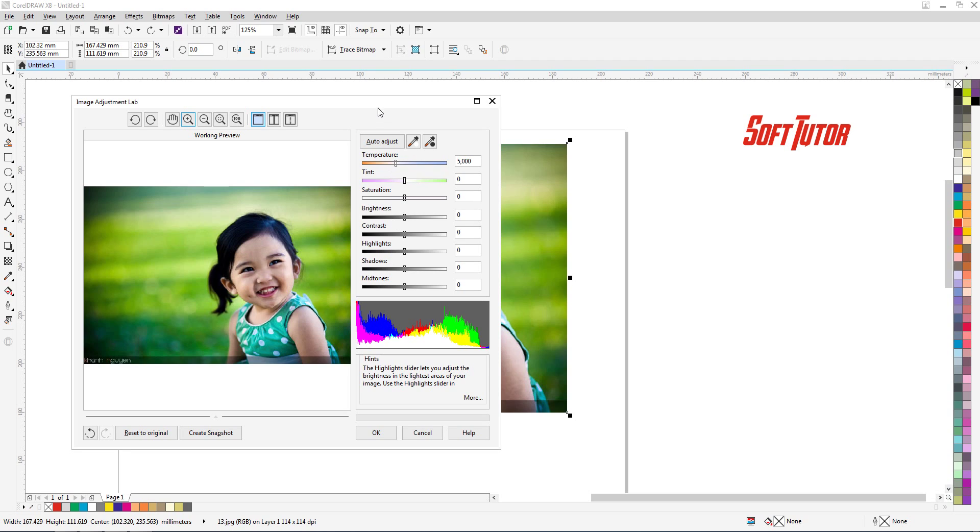
left_click_drag(364, 106, 330, 106)
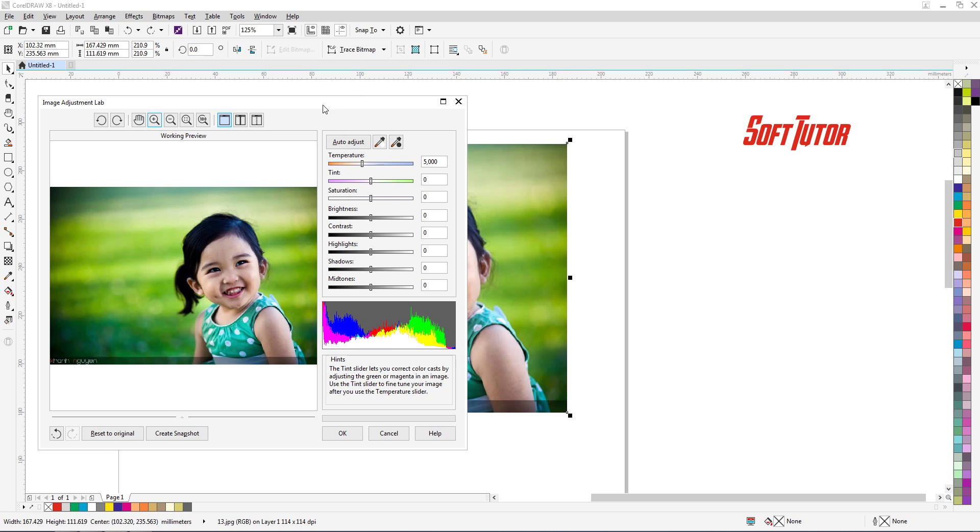
left_click_drag(324, 106, 353, 107)
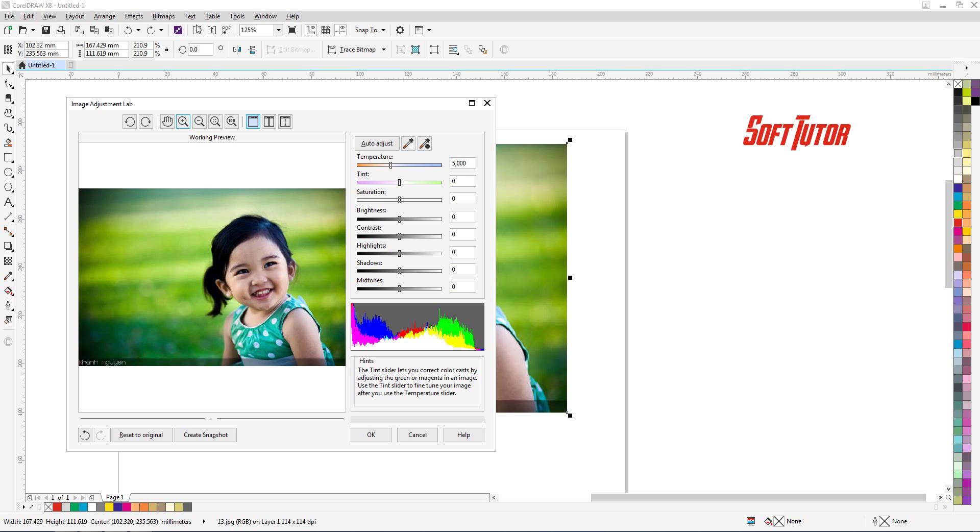
mouse_move(307, 112)
left_mouse_down()
mouse_move(316, 116)
mouse_move(293, 117)
left_mouse_up()
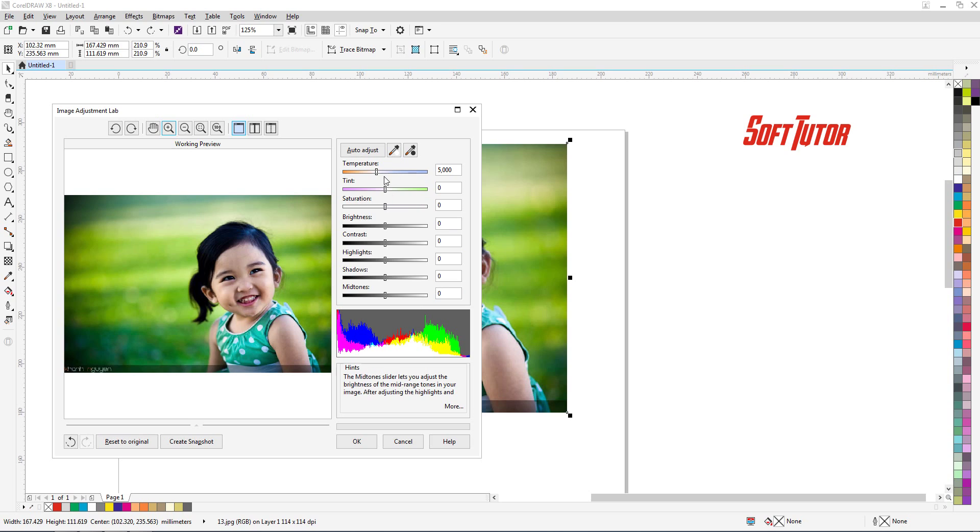
Try cooler color temperatures of 5,930 and 7,421 on the photo, and settle on a temperature of 4,891.
left_click_drag(376, 171, 387, 172)
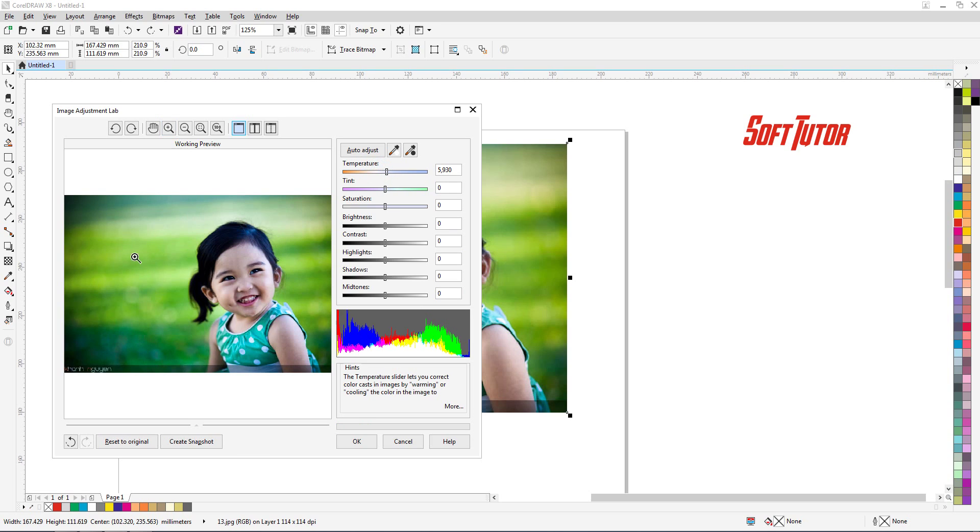
left_click_drag(388, 173, 404, 172)
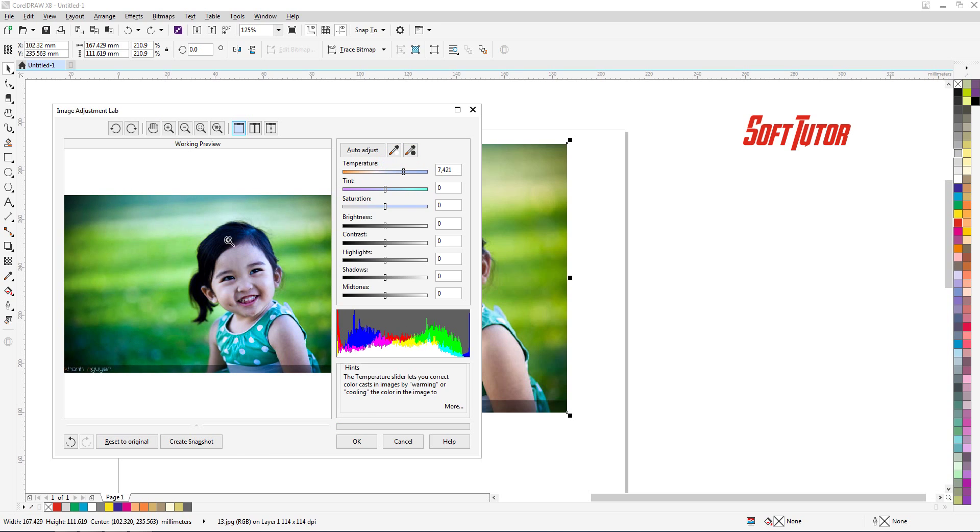
left_click_drag(404, 172, 375, 173)
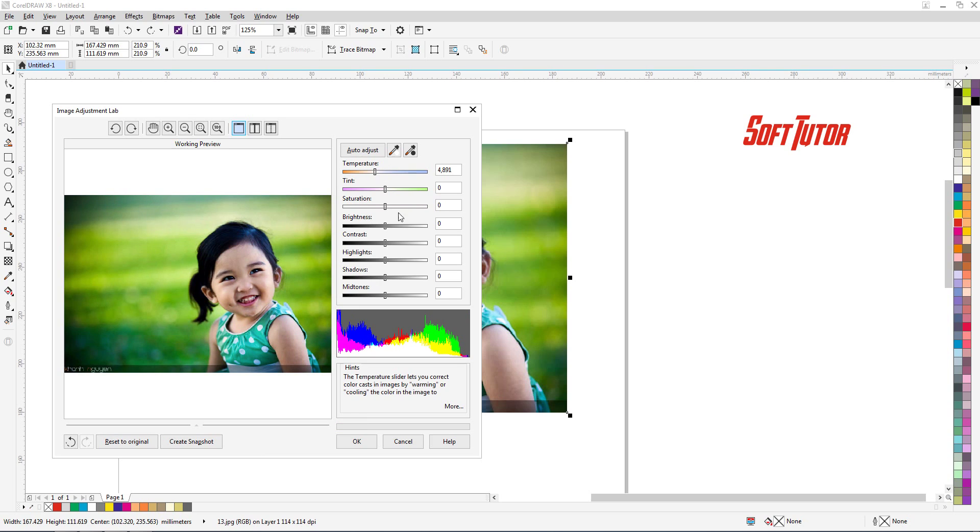
Try stronger tint and saturation changes, and settle on a tint of 13 and a saturation of 18.
mouse_move(383, 207)
left_mouse_down()
mouse_move(407, 210)
mouse_move(394, 206)
left_mouse_up()
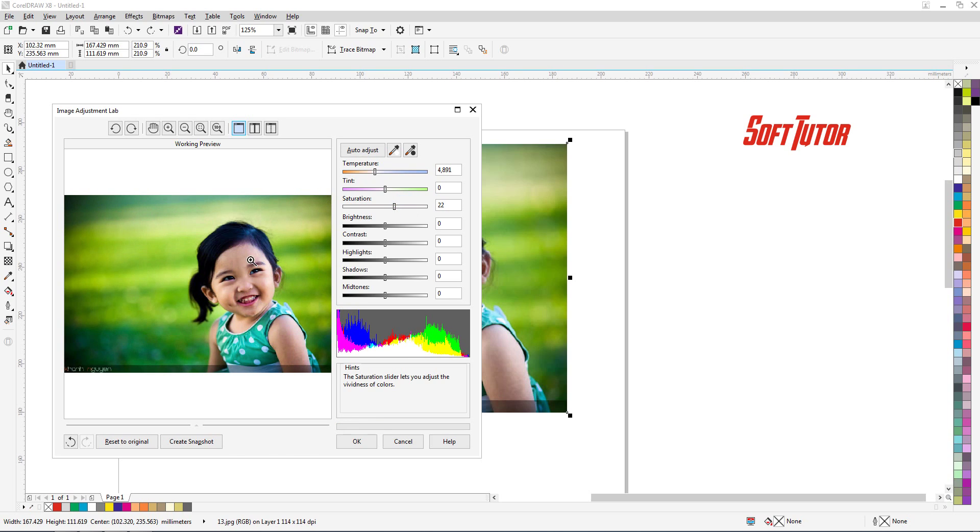
left_click_drag(385, 189, 360, 189)
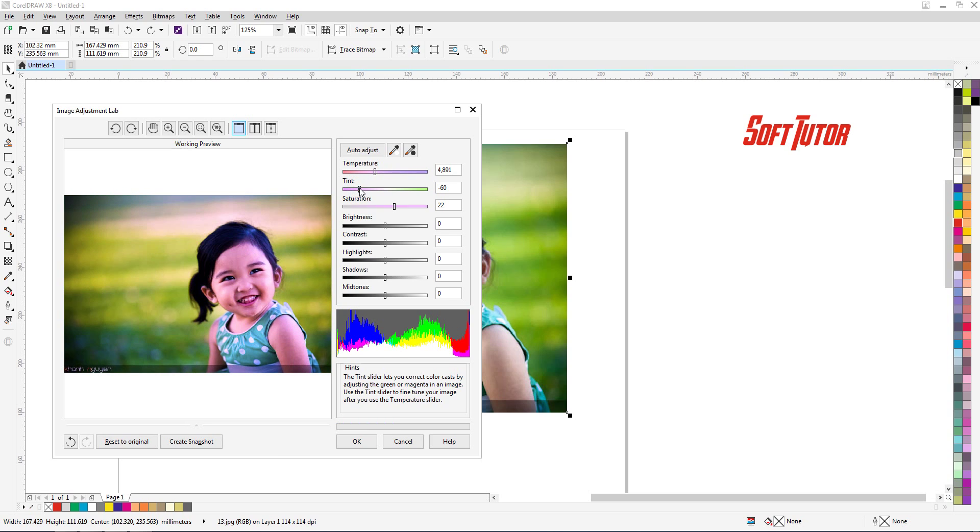
left_click_drag(360, 190, 324, 210)
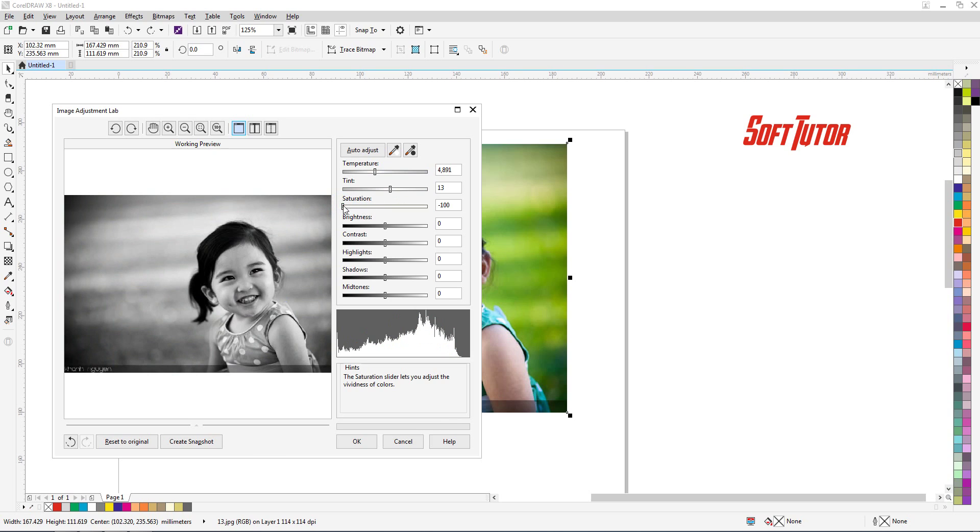
left_click_drag(343, 206, 392, 206)
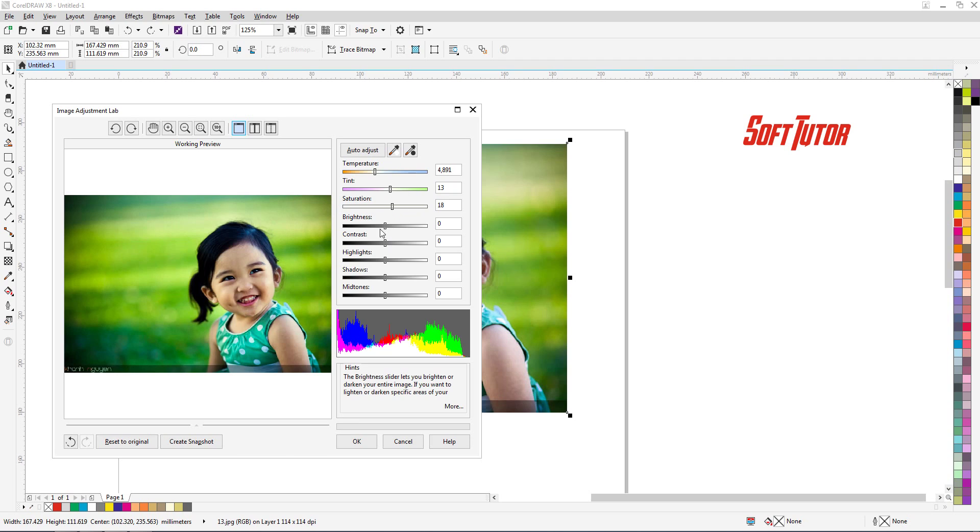
Adjust the photo's tone by setting the brightness to 32 and the contrast to 24.
left_click_drag(388, 229, 380, 247)
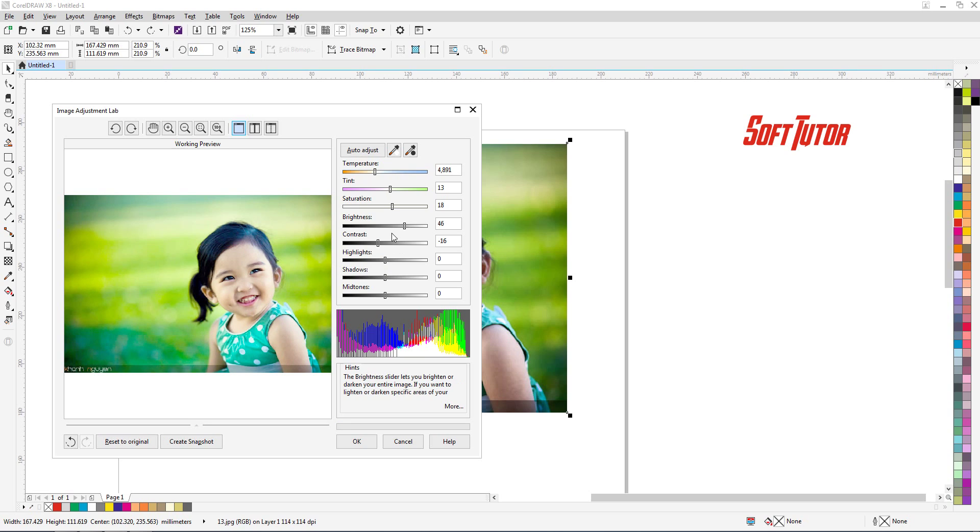
left_click_drag(404, 228, 415, 250)
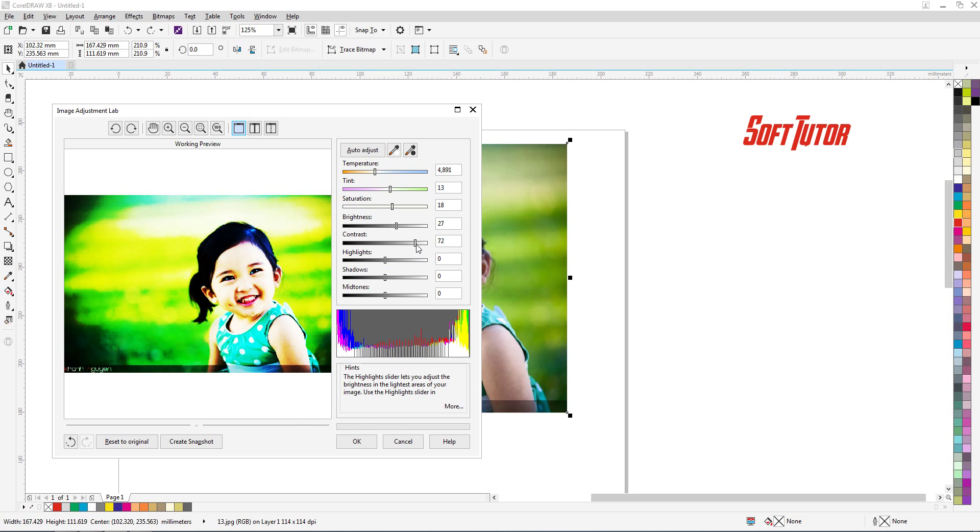
left_click_drag(417, 242, 393, 242)
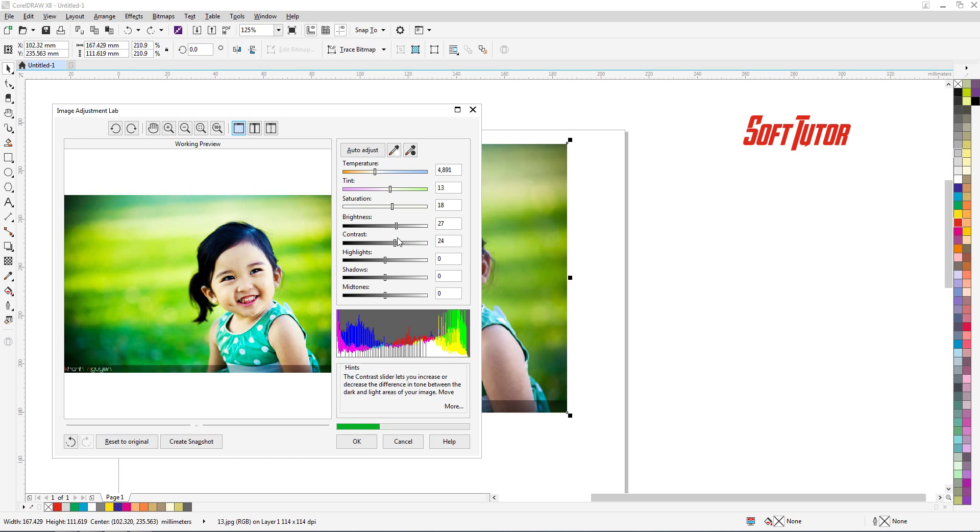
left_click_drag(396, 225, 399, 225)
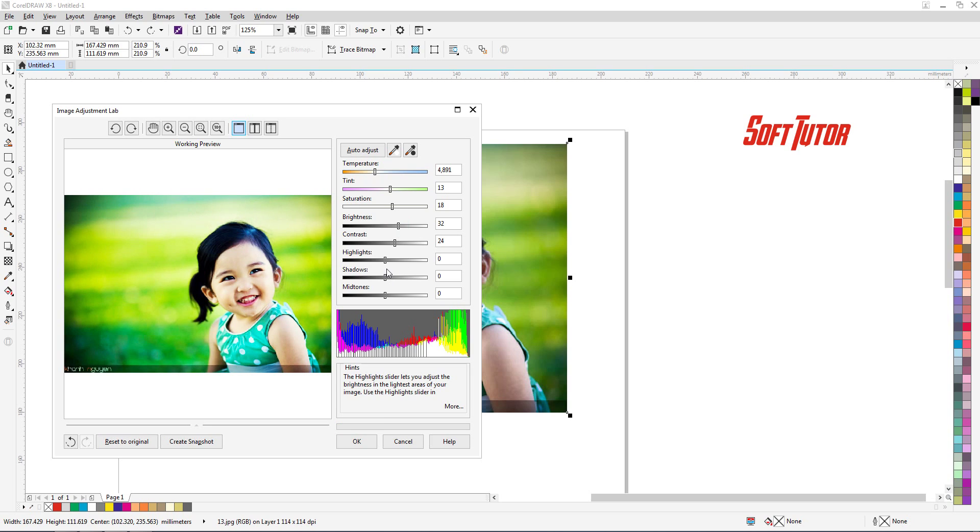
Try highlights values of 18, 50 and 84 on the photo, and settle on a highlights value of 48.
left_click_drag(385, 260, 392, 260)
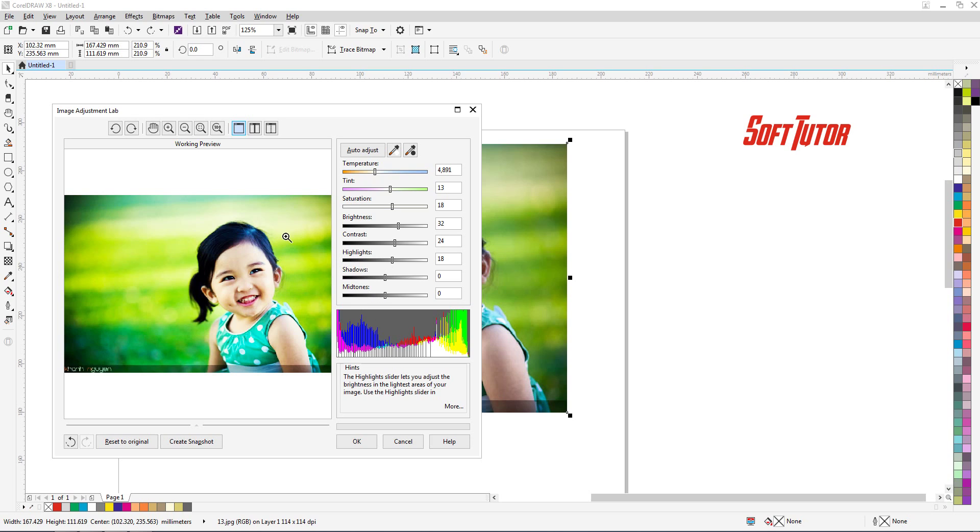
left_click_drag(316, 110, 425, 342)
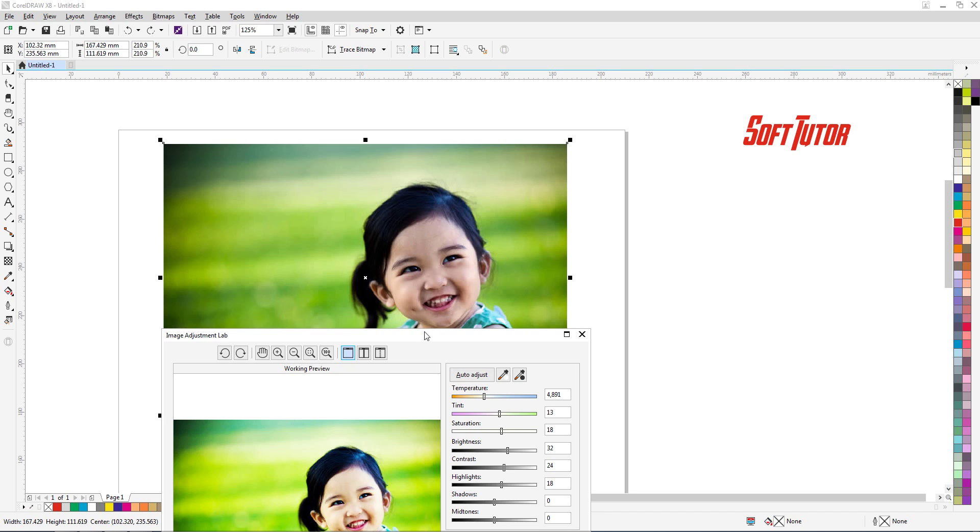
left_click_drag(417, 334, 573, 103)
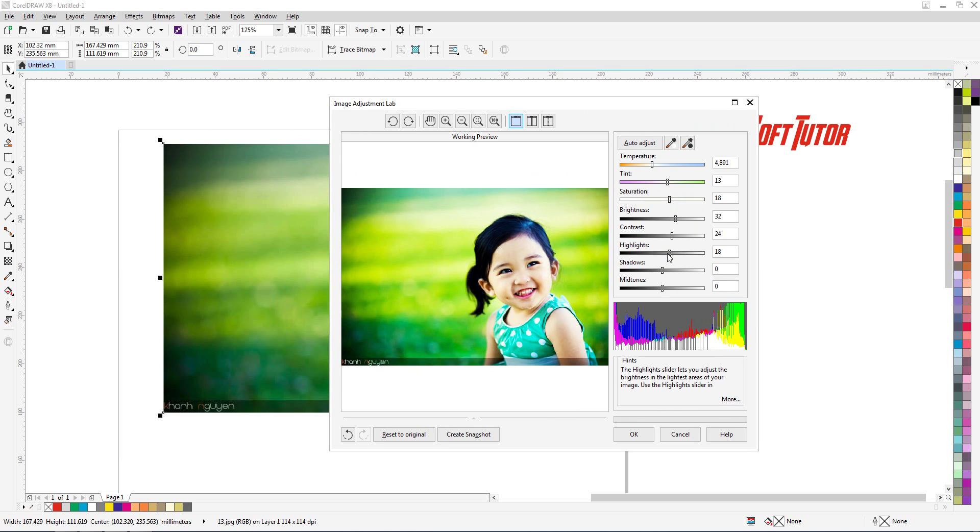
left_click_drag(670, 253, 684, 254)
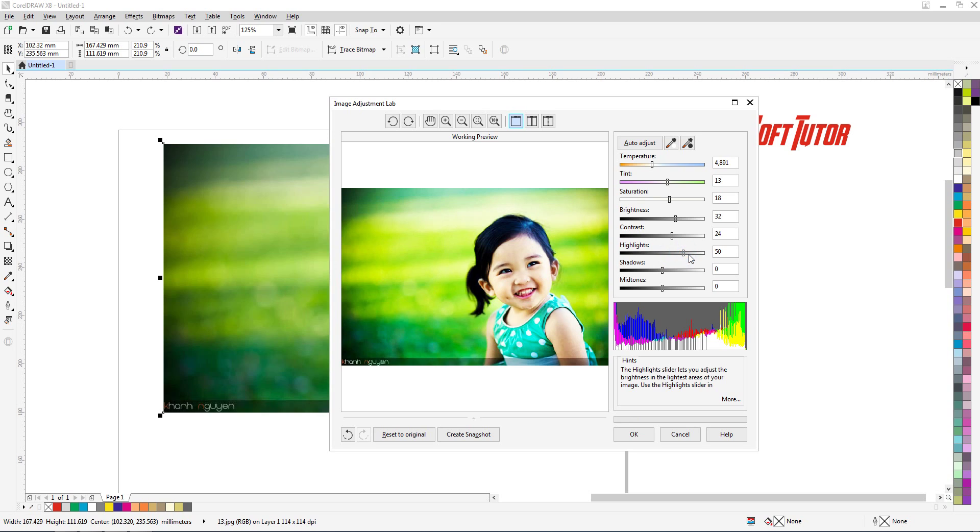
left_click_drag(683, 253, 699, 252)
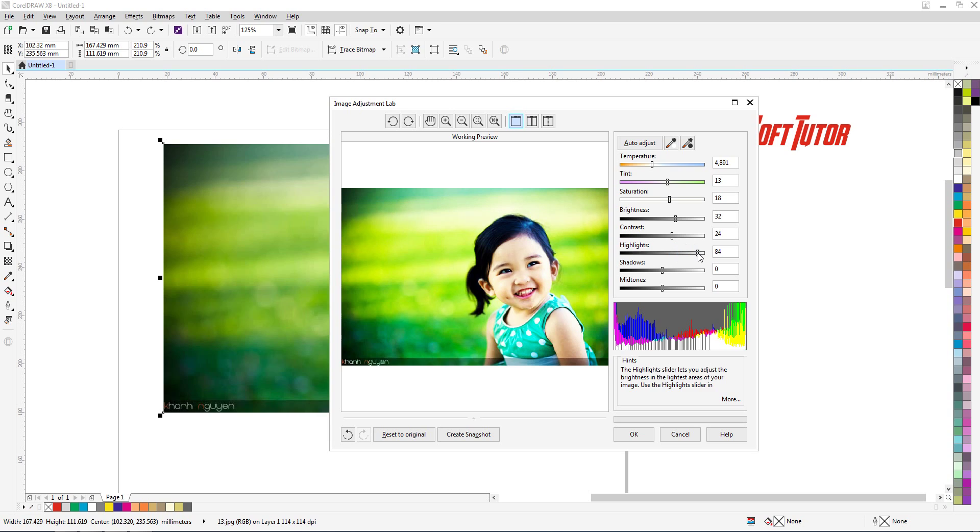
left_click_drag(698, 253, 682, 253)
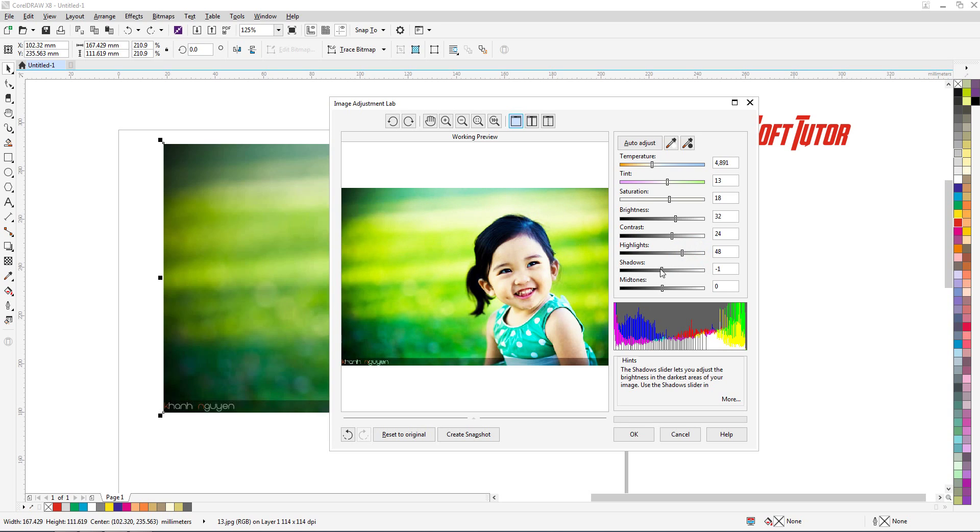
Try shadows values of -51 and 86 on the photo, examining the girl's face and hair up close in the preview.
left_click_drag(661, 270, 641, 271)
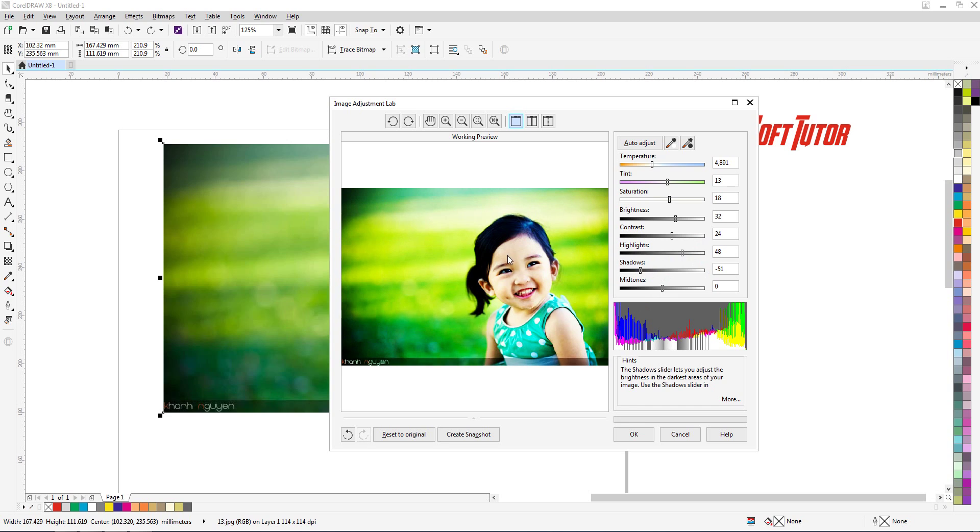
scroll(452, 274, "up", 3)
left_click_drag(640, 270, 698, 270)
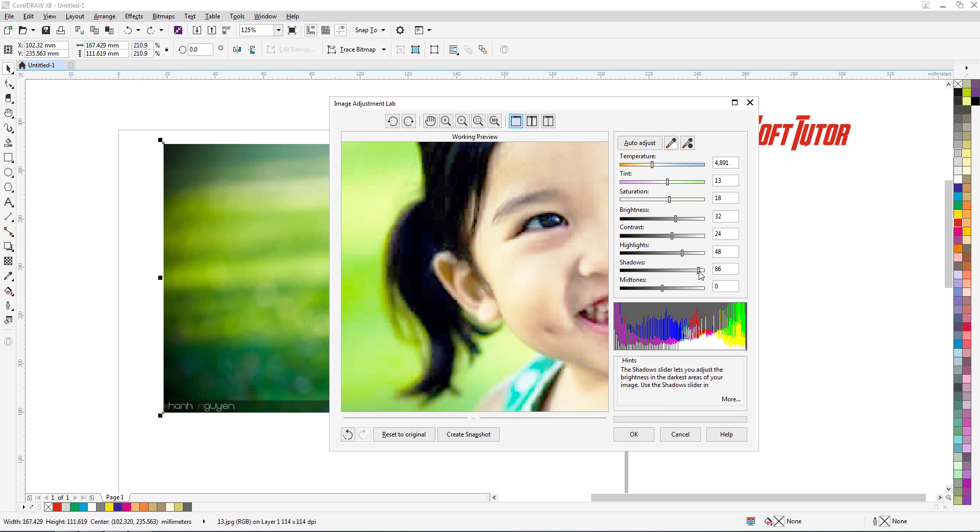
left_click(461, 121)
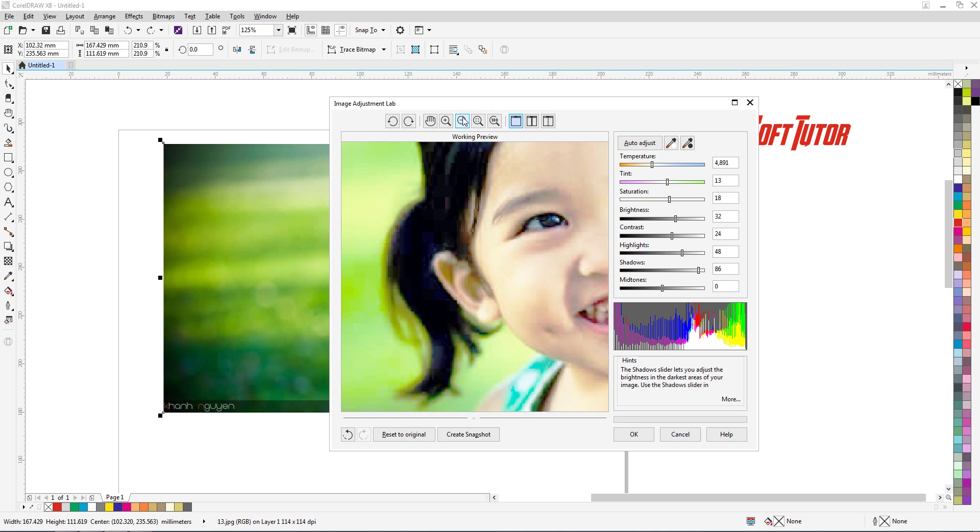
left_click(508, 357)
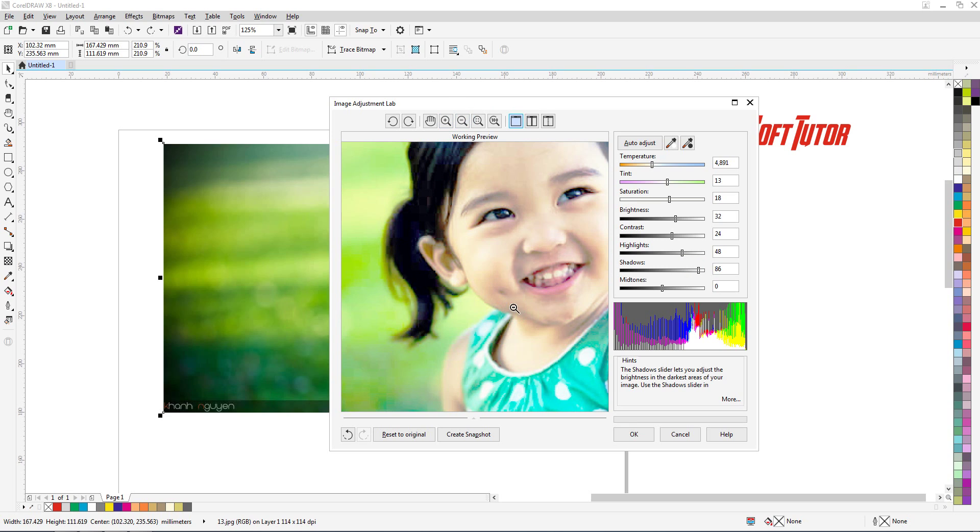
Try shadows of 24 with midtones of 42 and 13, and settle on shadows of 34 and midtones of 36.
left_click_drag(698, 270, 685, 289)
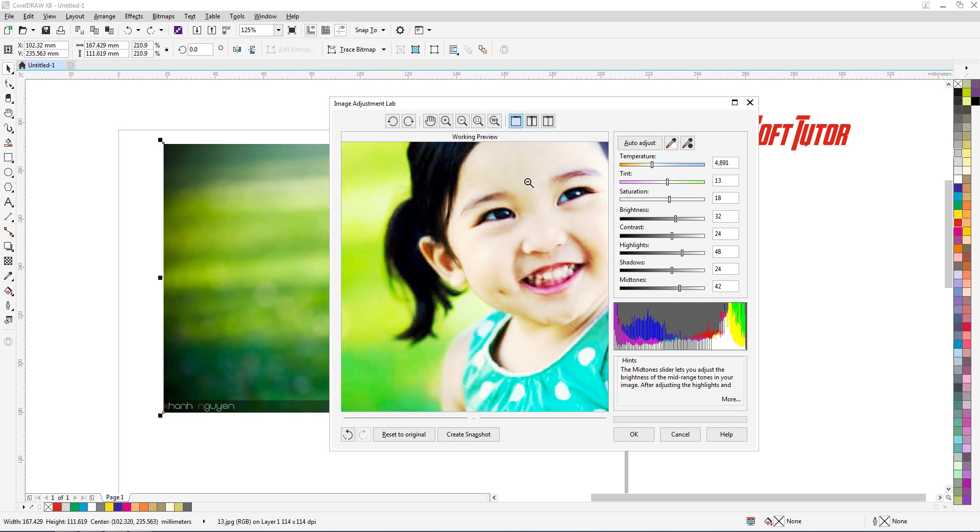
left_click_drag(679, 292, 667, 291)
left_click_drag(626, 106, 524, 108)
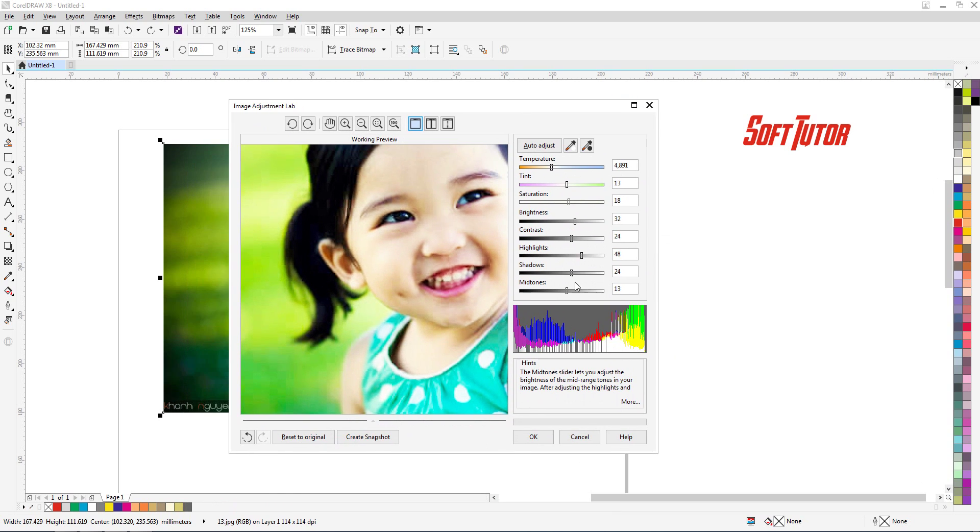
left_click_drag(571, 273, 576, 291)
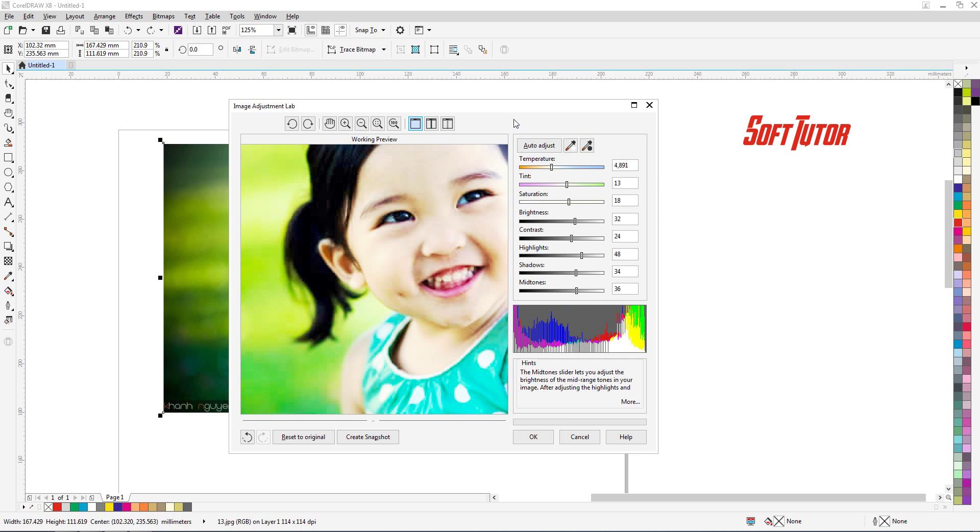
Apply the lab adjustments to the photo on the page, and undo them.
left_click_drag(488, 107, 536, 120)
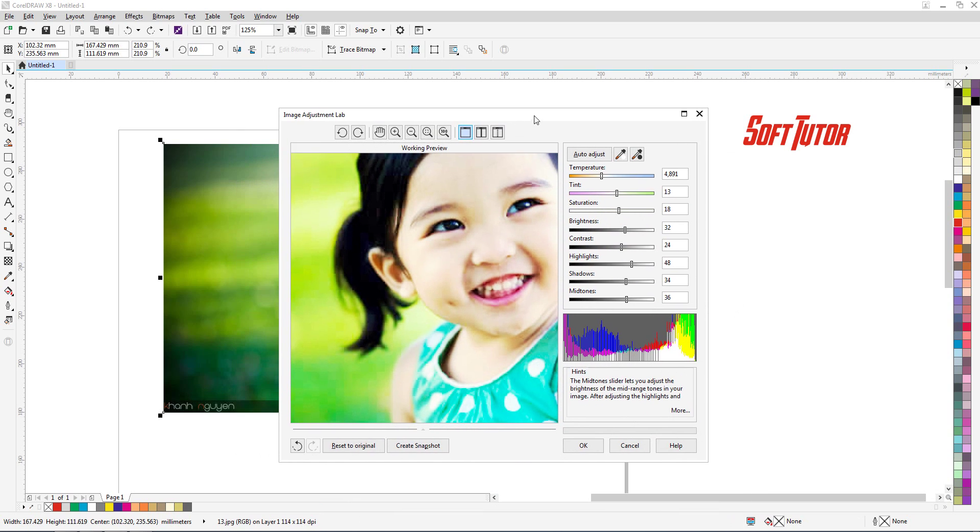
left_click(583, 445)
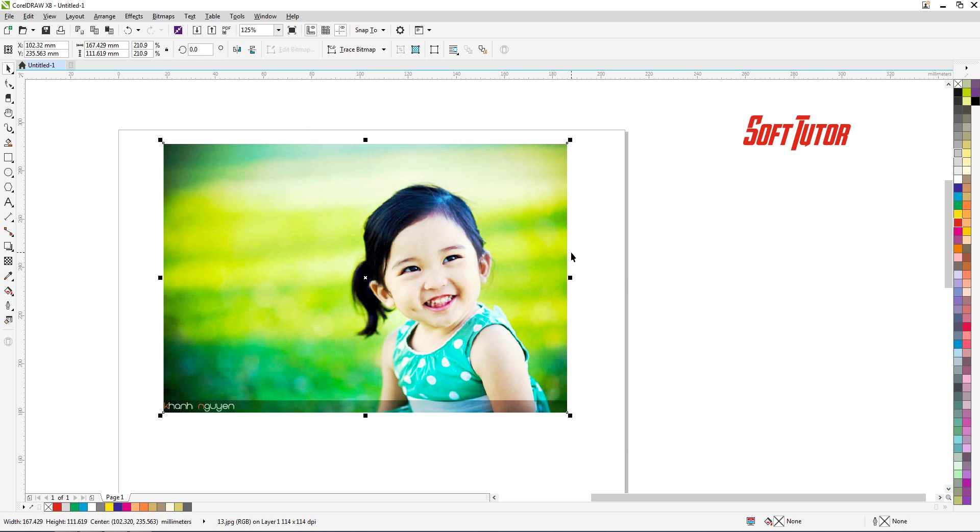
key("ctrl+z")
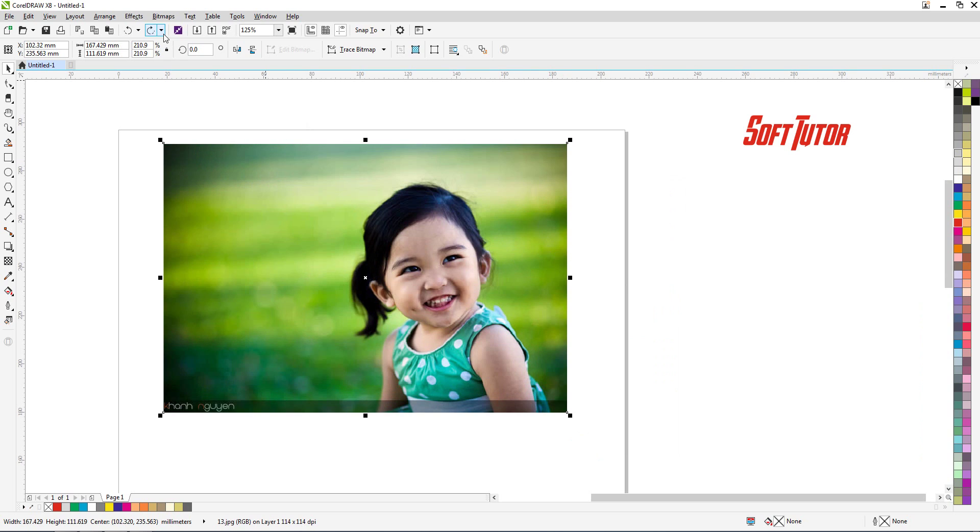
Reopen the Image Adjustment Lab for the photo and auto-adjust its color and tone.
left_click(163, 16)
left_click(178, 55)
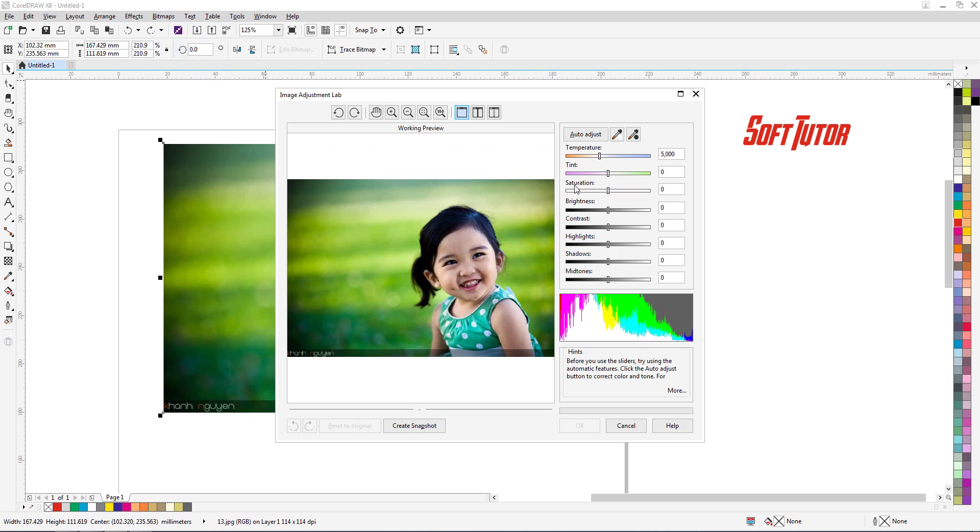
left_click_drag(545, 94, 522, 97)
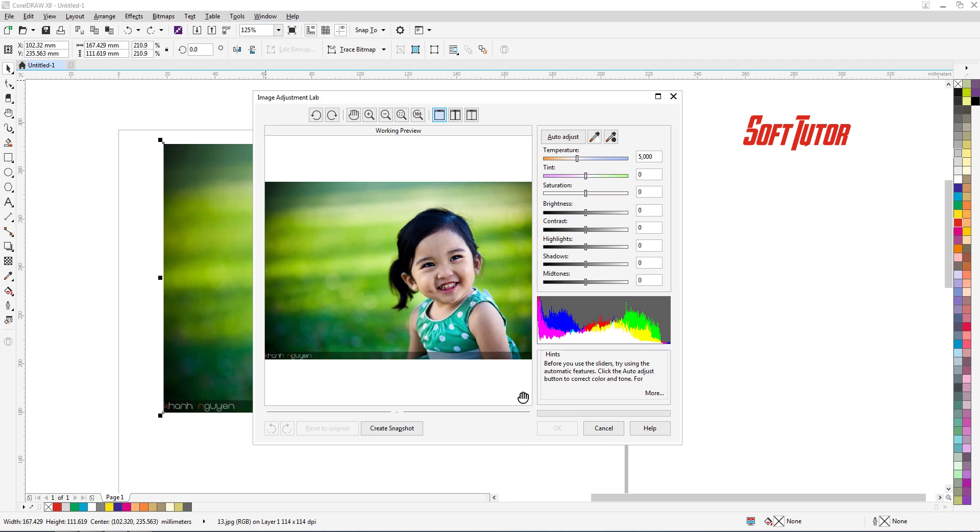
left_click(558, 137)
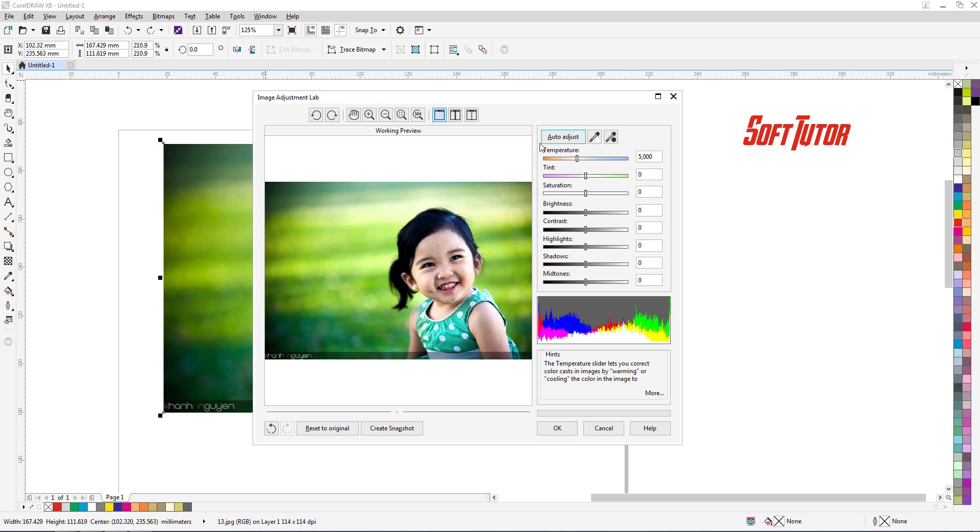
left_click_drag(541, 102, 555, 102)
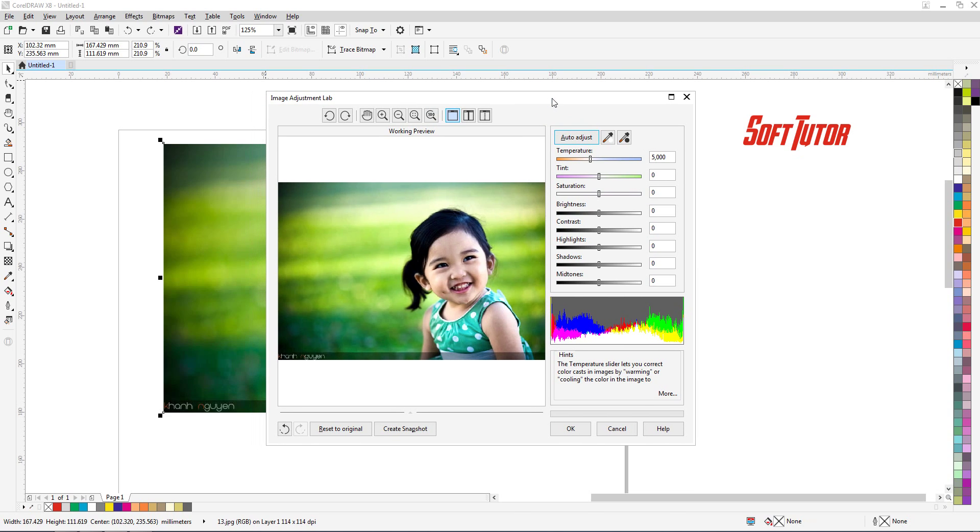
Sample a white point in the green background, and try saturation 2, brightness 65, contrast 30 and temperature 5,659.
left_click(607, 138)
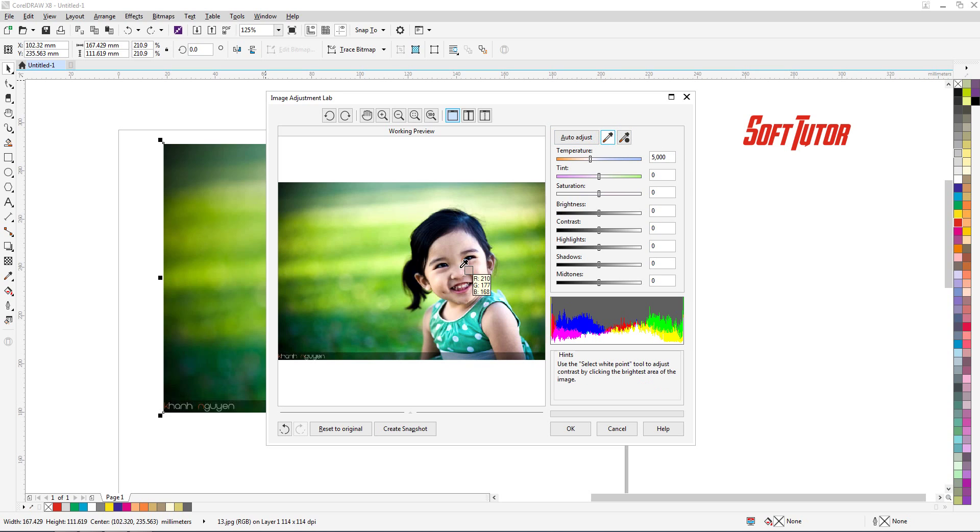
left_click(380, 215)
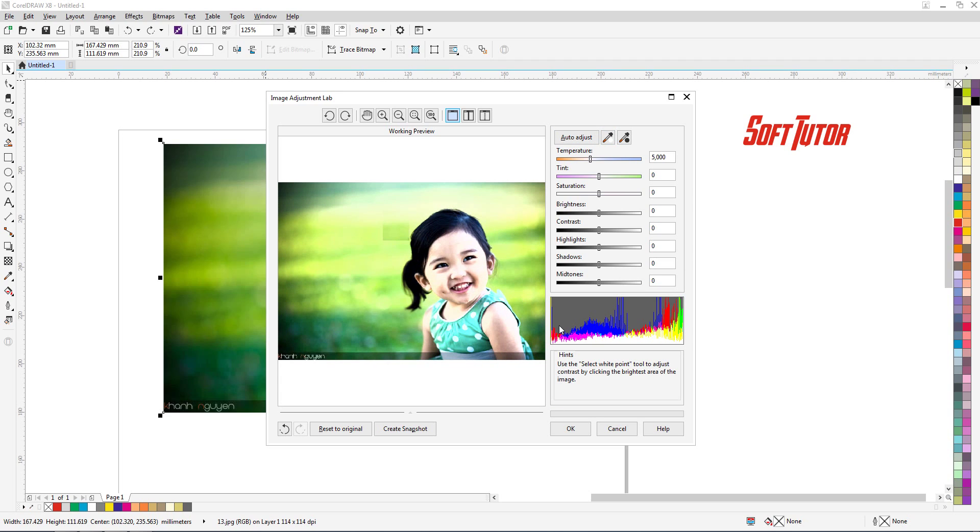
left_click(599, 193)
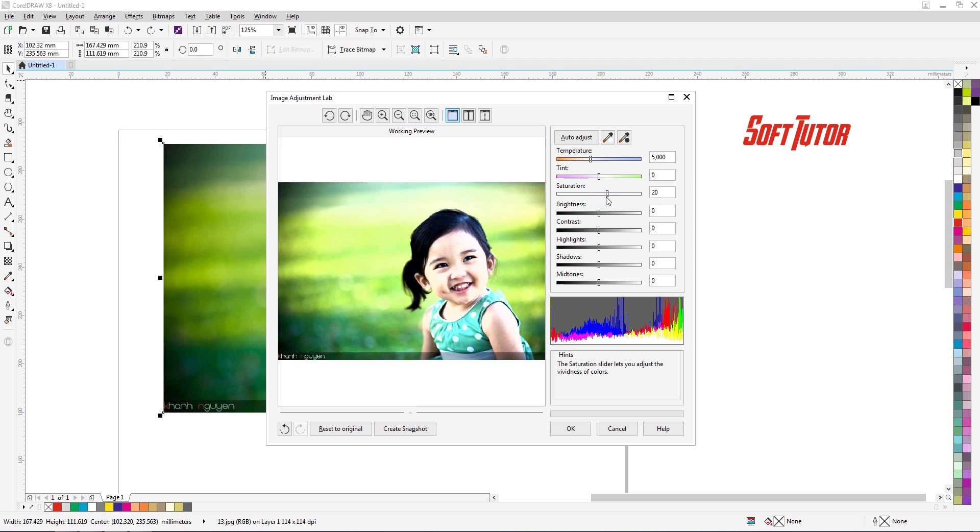
left_click_drag(603, 217, 626, 213)
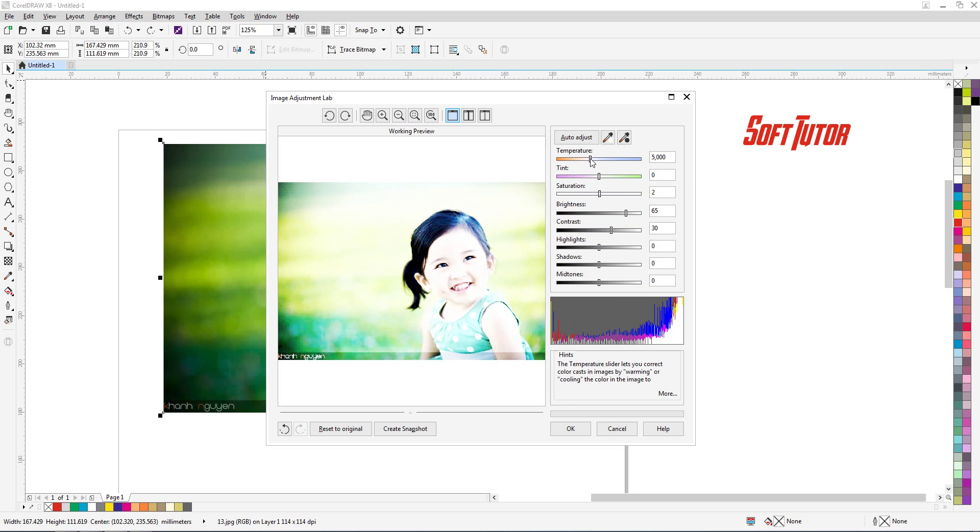
left_click_drag(591, 159, 598, 163)
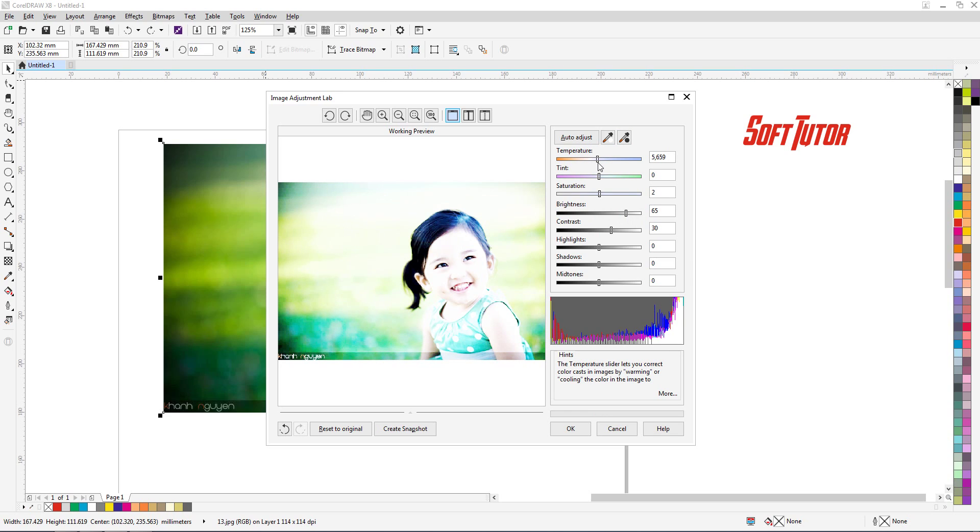
Sample black points in the photo's dark lower-left areas, and try a saturation of 56 and a brightness of -28.
left_click(623, 137)
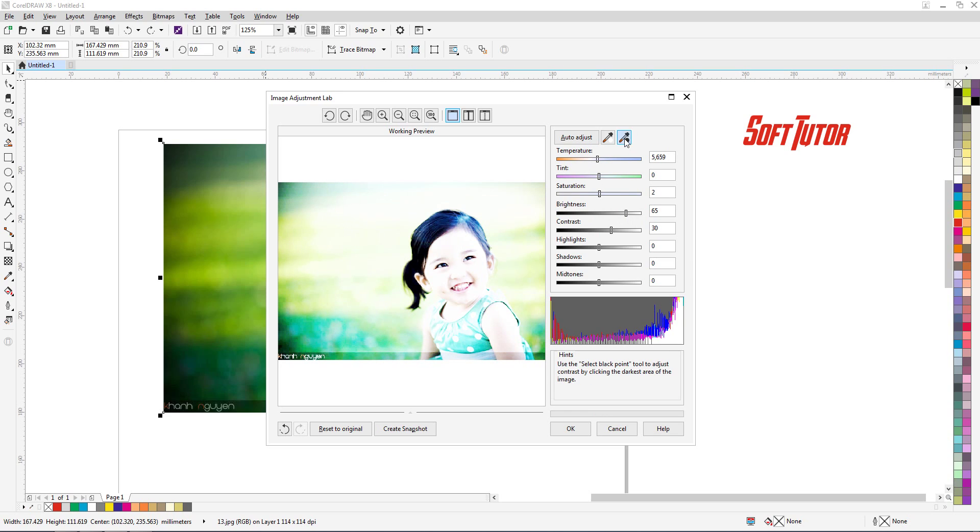
left_click(285, 351)
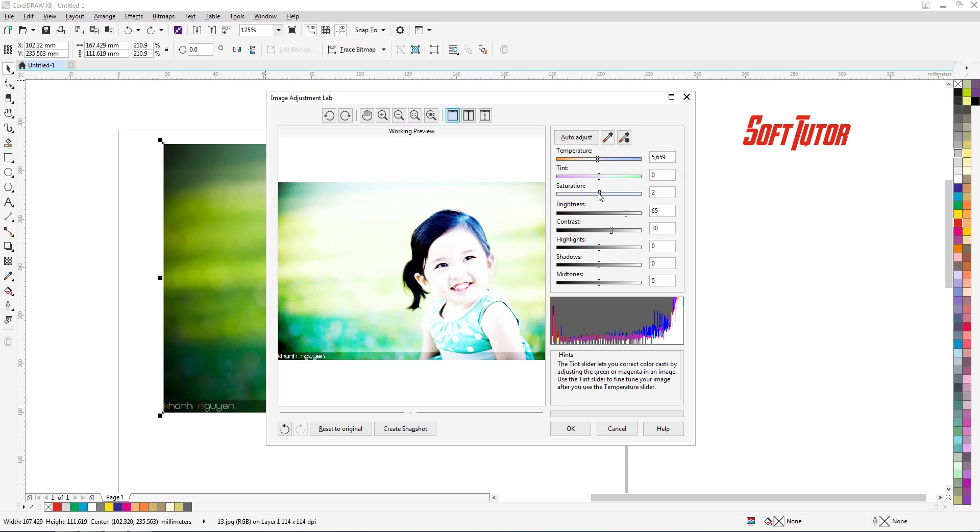
left_click_drag(600, 194, 586, 215)
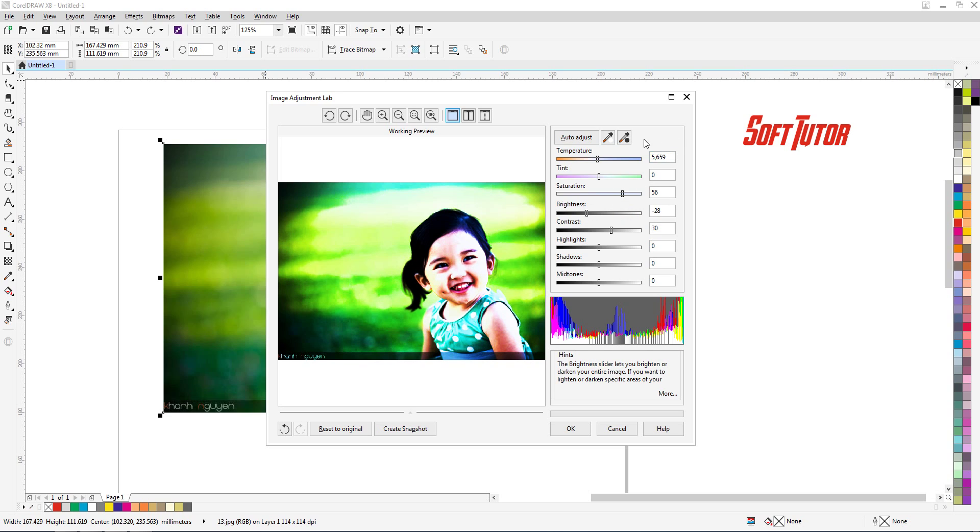
left_click(624, 137)
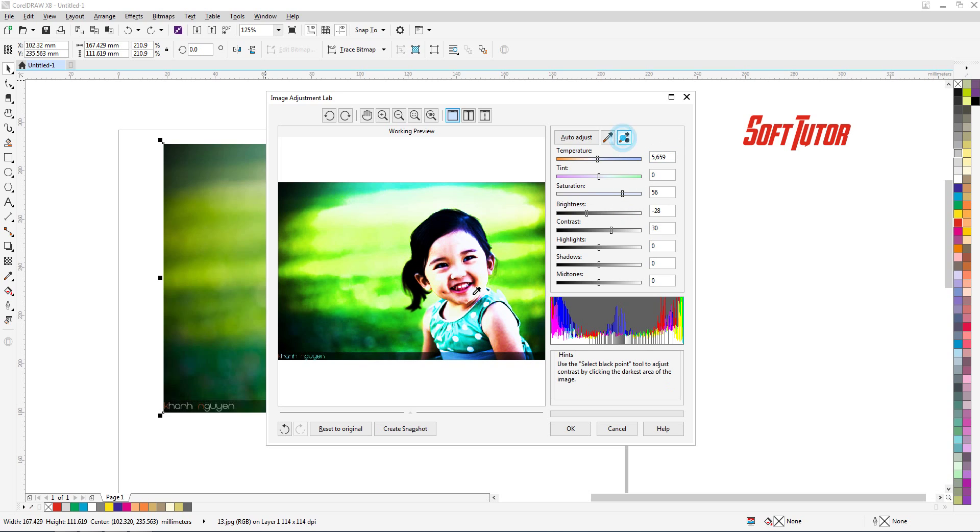
left_click(307, 286)
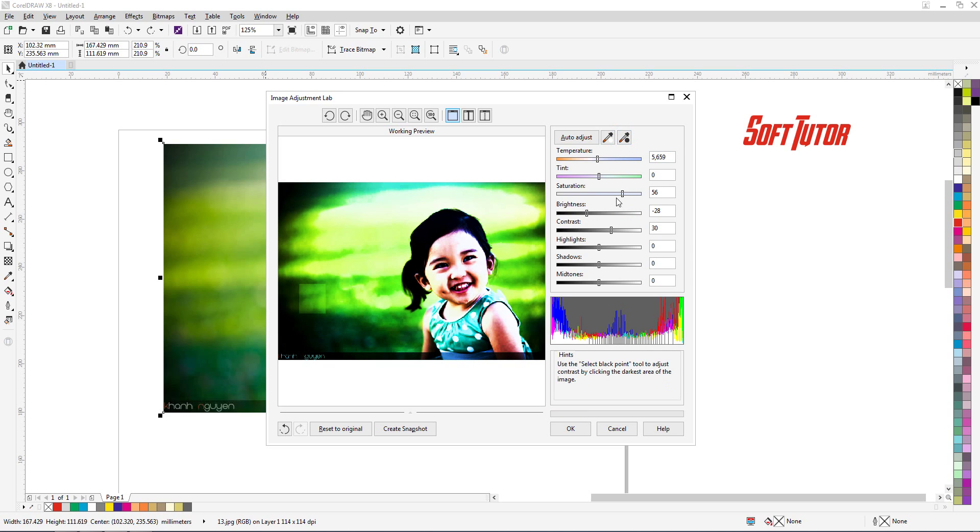
Try a brightness of -65 and a contrast of -21, and reset the photo to its original with the white point sampler active.
left_click_drag(586, 214, 572, 216)
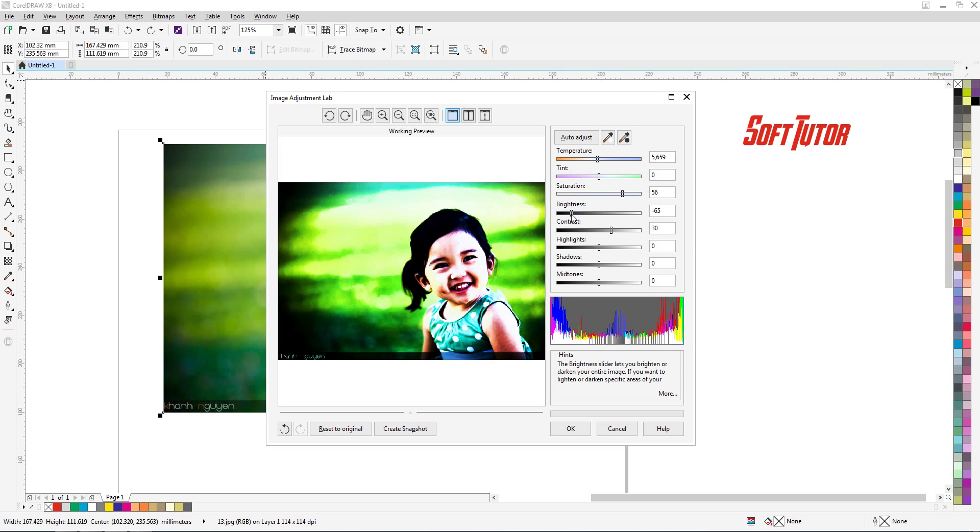
left_click(612, 232)
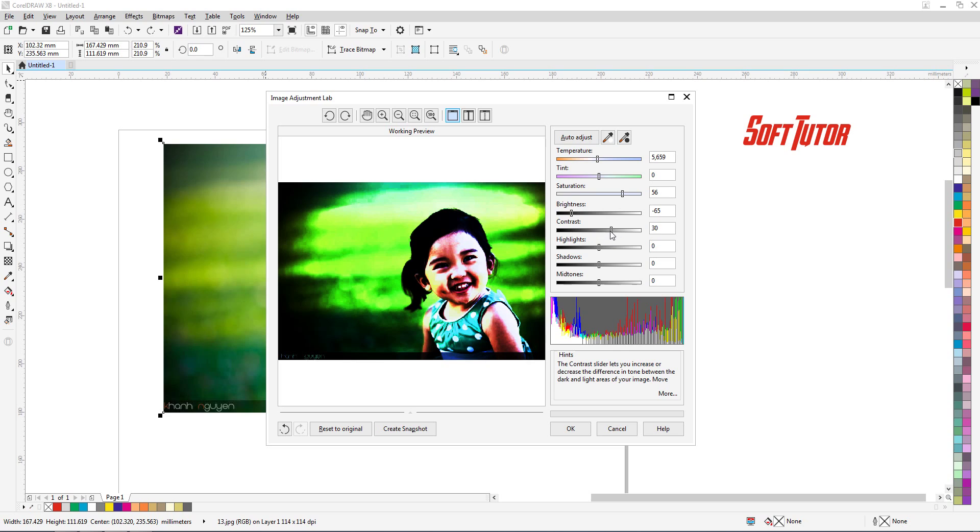
left_click_drag(612, 230, 590, 231)
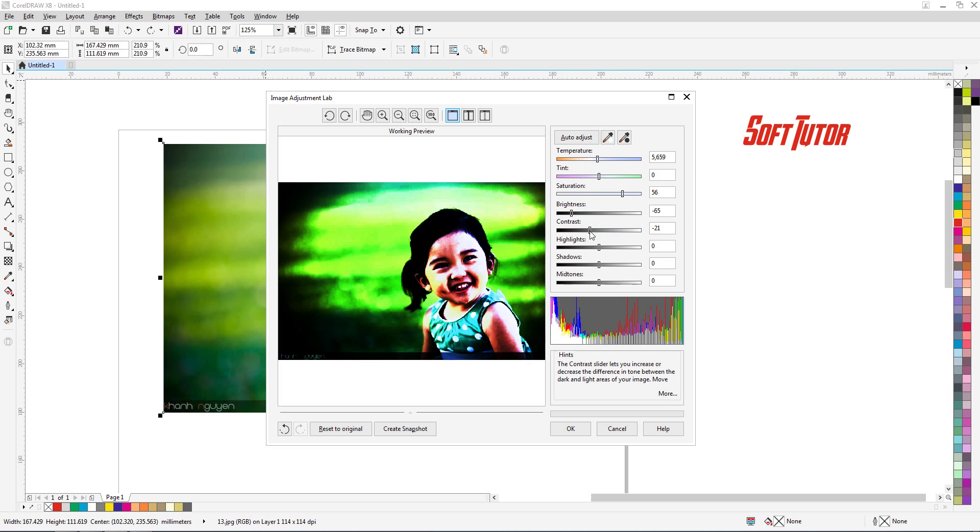
left_click(609, 138)
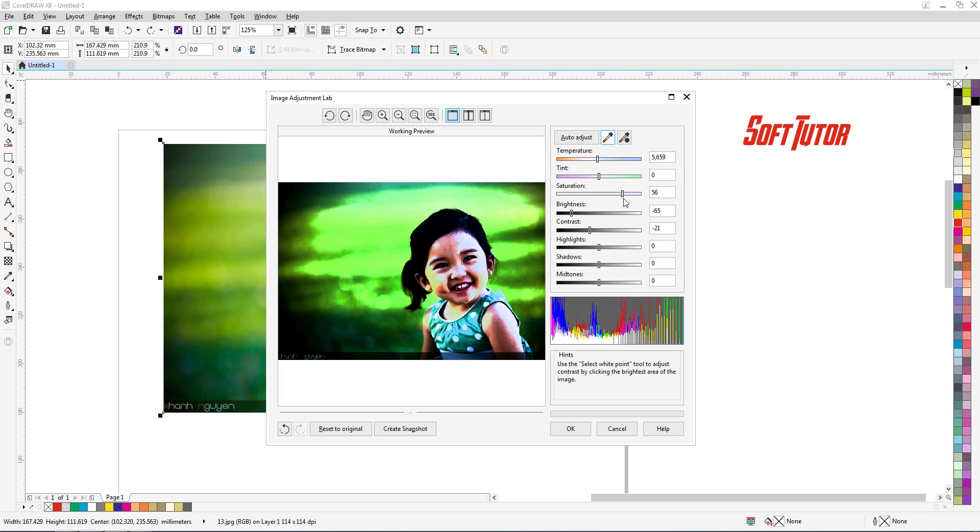
left_click(337, 435)
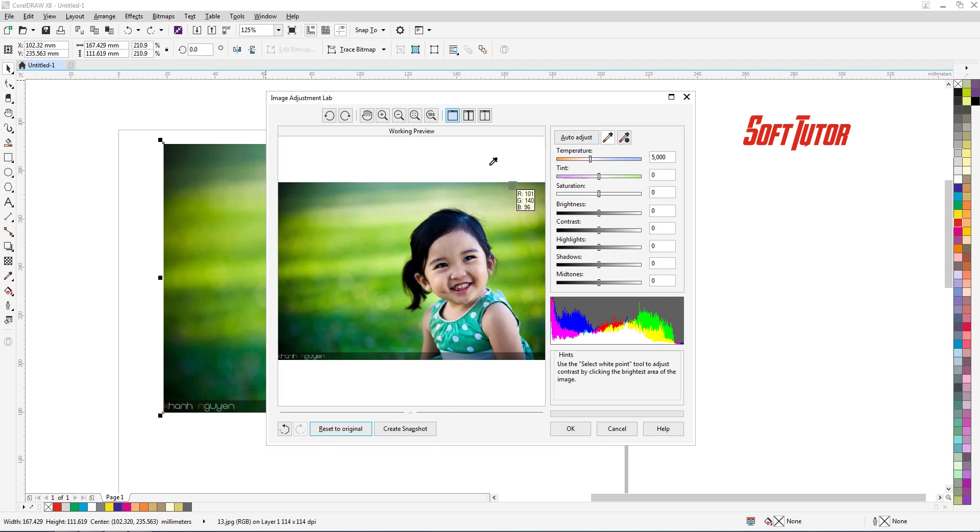
Capture a snapshot of the original photo, then set the brightness to 56 and capture a second snapshot.
left_click_drag(472, 100, 477, 90)
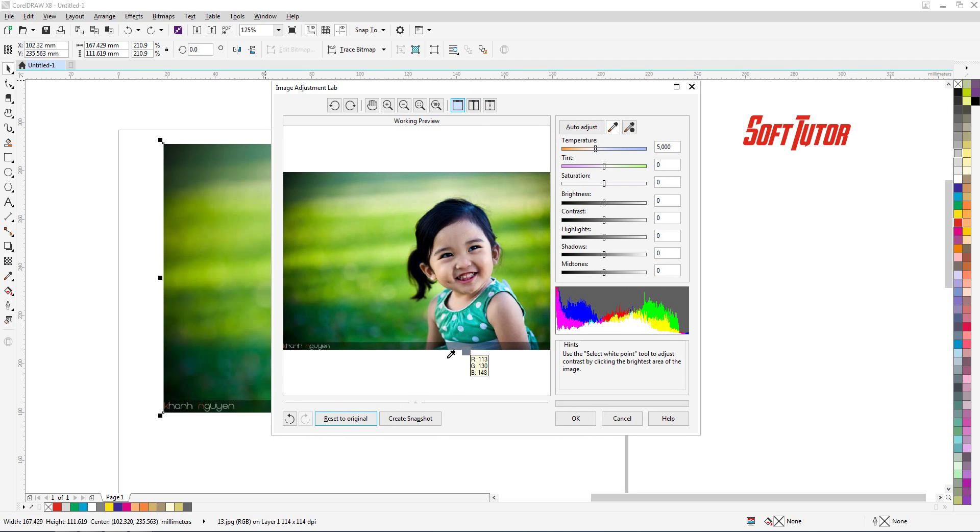
left_click(411, 420)
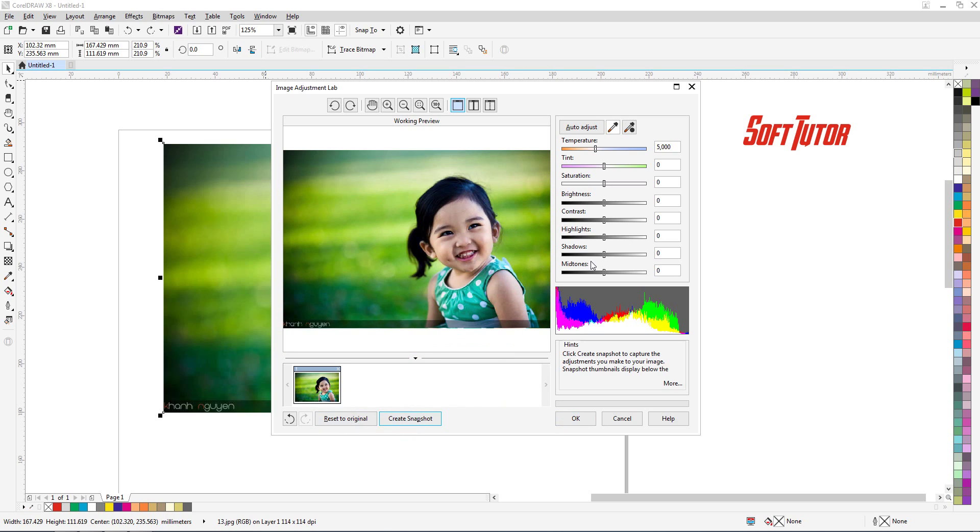
left_click_drag(604, 203, 627, 204)
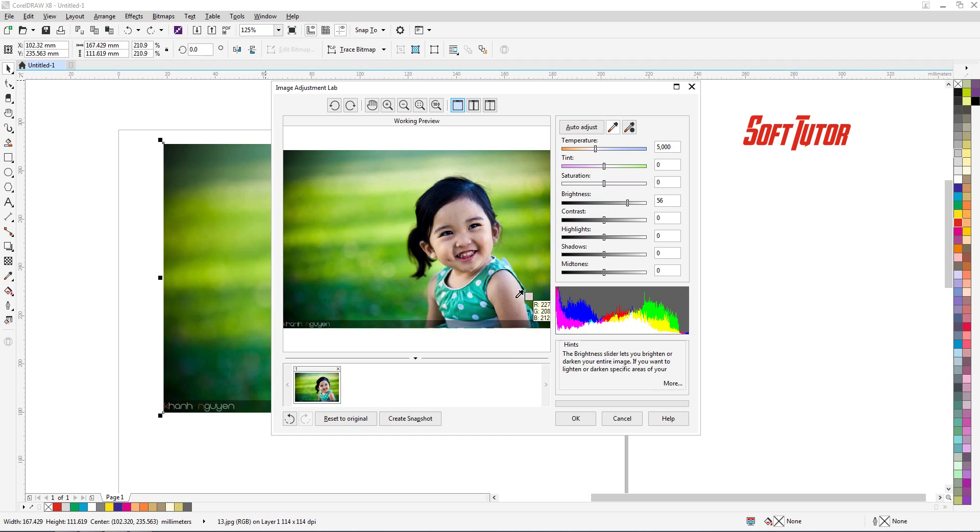
left_click(414, 420)
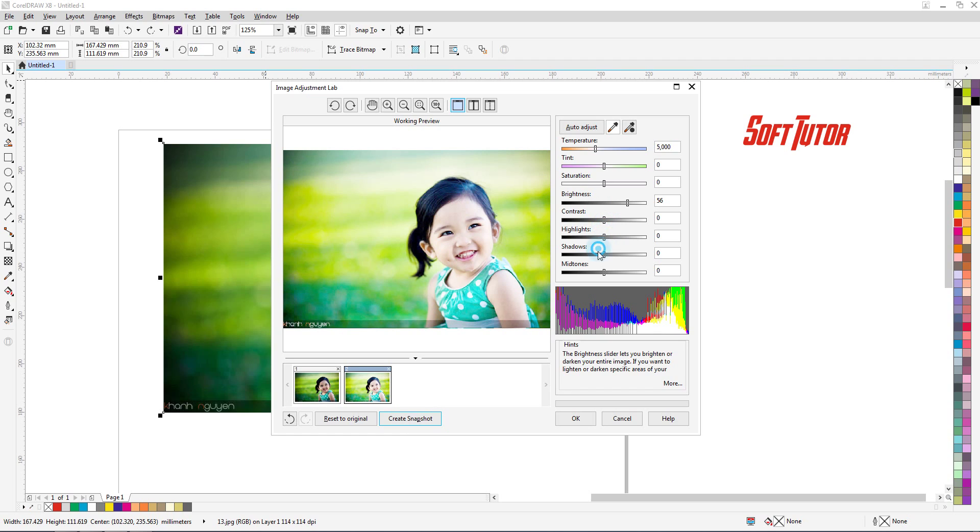
Set the shadows to 83 and capture a third snapshot of the photo.
left_click_drag(604, 255, 639, 255)
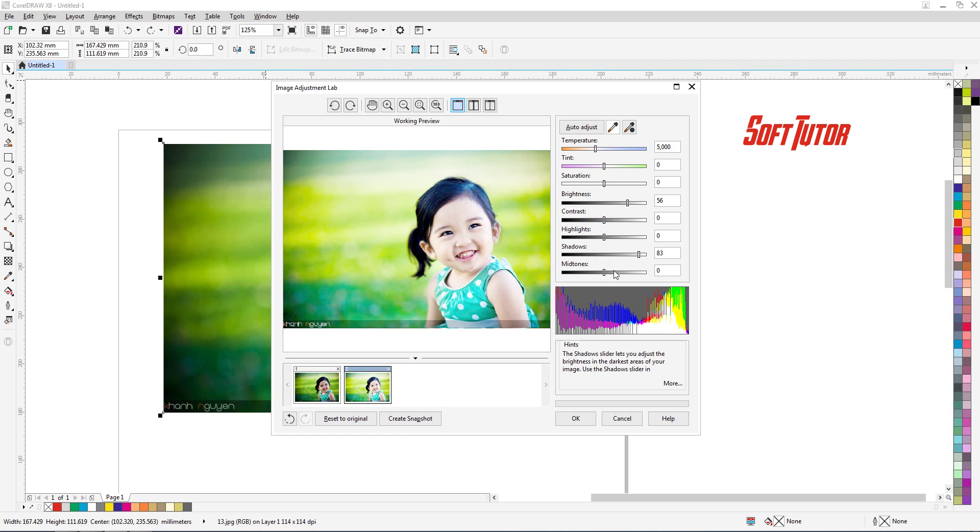
left_click(416, 418)
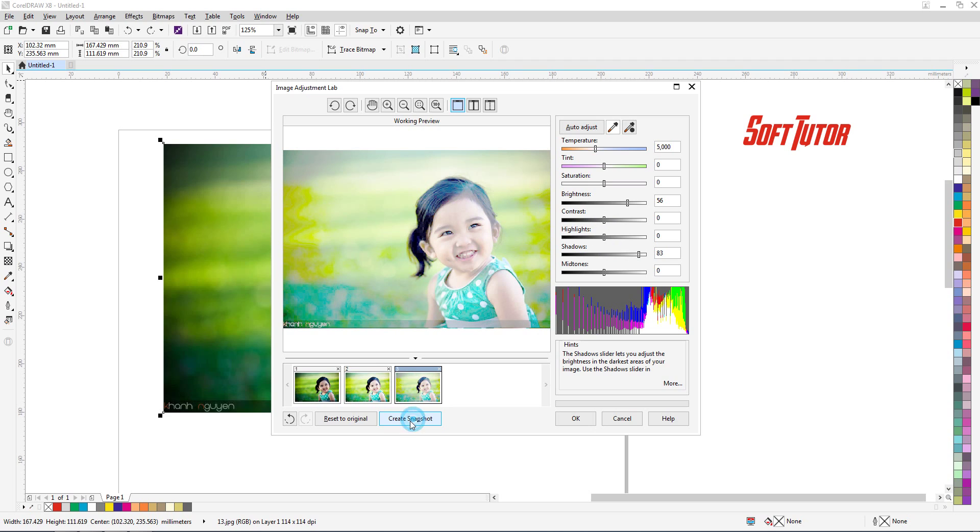
left_click_drag(543, 88, 544, 95)
Compare the three snapshots in the preview and apply the second one, with brightness 56, to the photo.
left_click(374, 395)
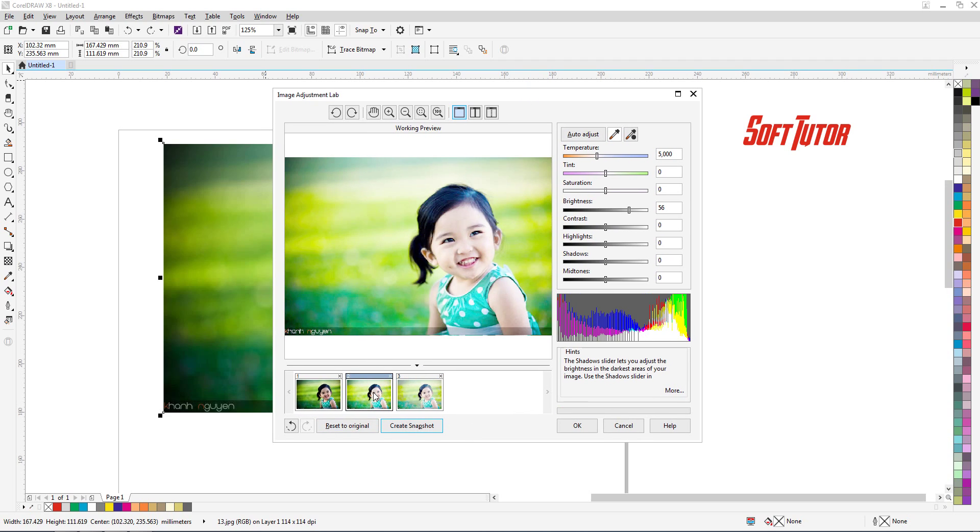
left_click(426, 403)
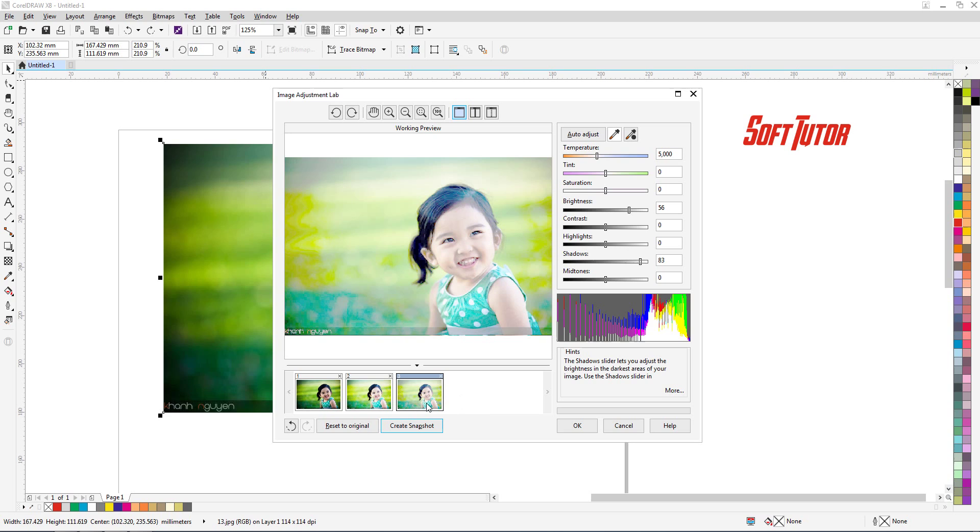
left_click(369, 397)
left_click(309, 400)
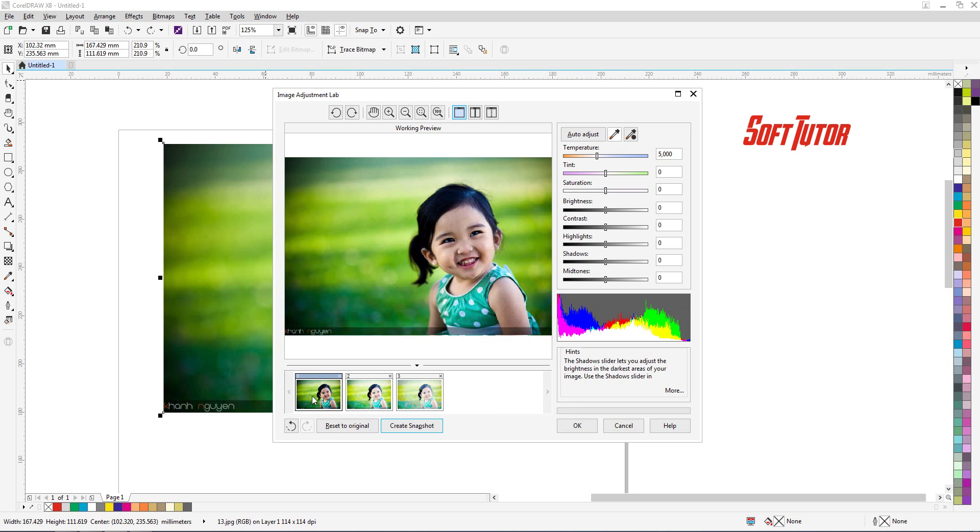
left_click(380, 400)
left_click(406, 399)
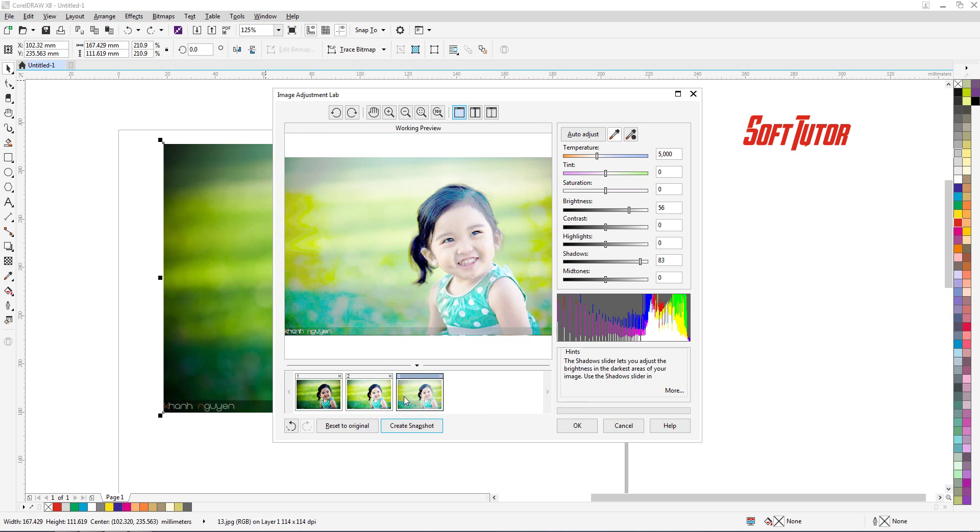
left_click(313, 397)
left_click(354, 406)
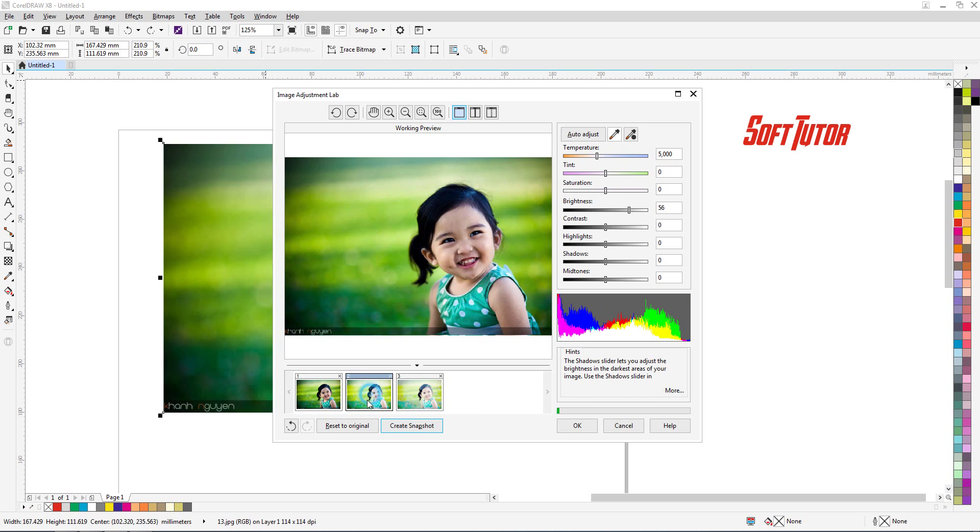
left_click(590, 425)
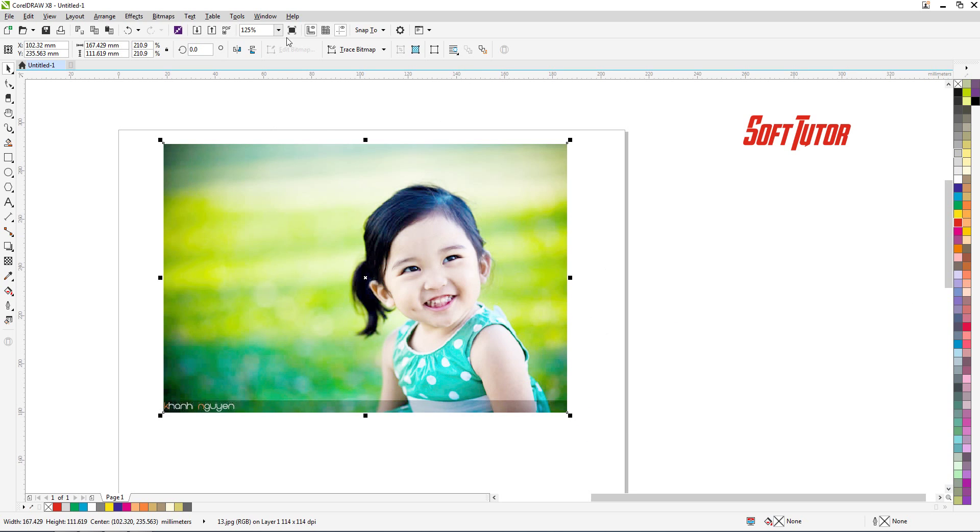
left_click(164, 16)
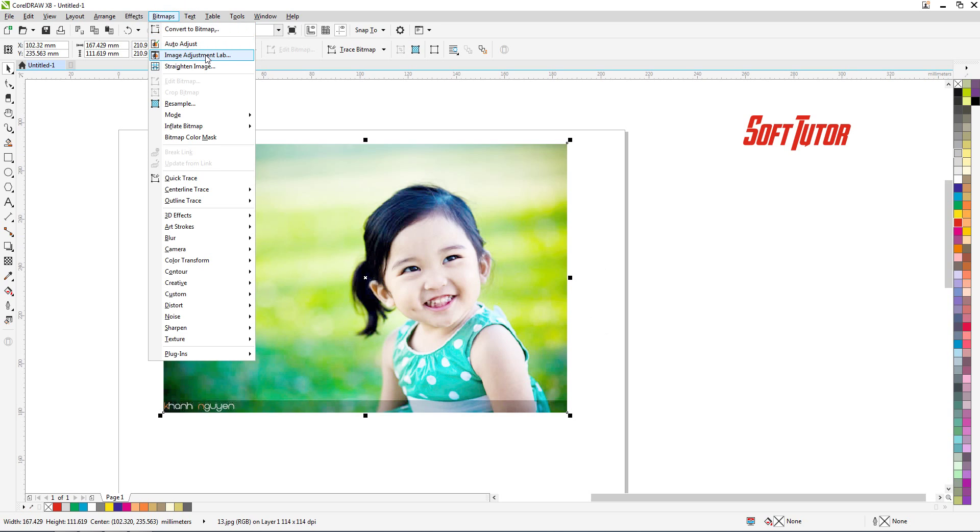
left_click(670, 234)
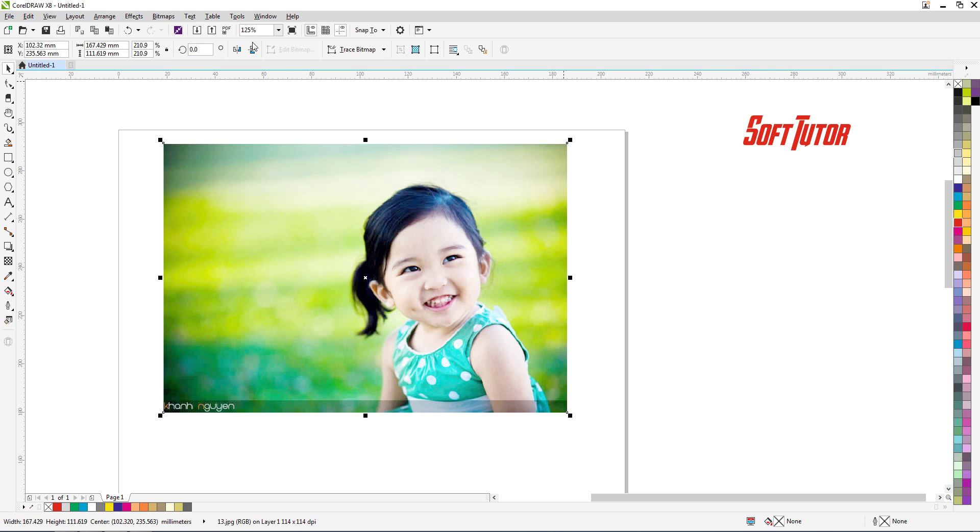
left_click(164, 15)
left_click(180, 55)
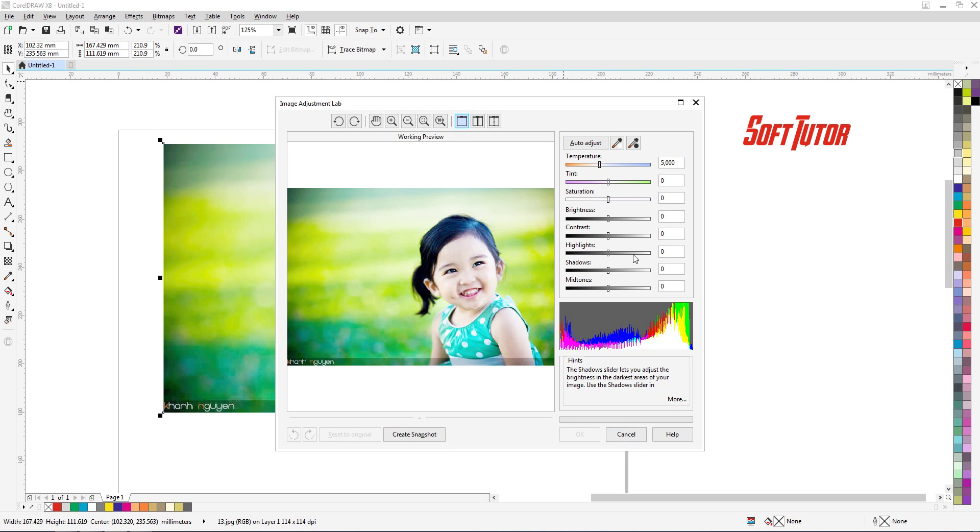
left_click(629, 439)
Deselect the photo on the page.
left_click(601, 212)
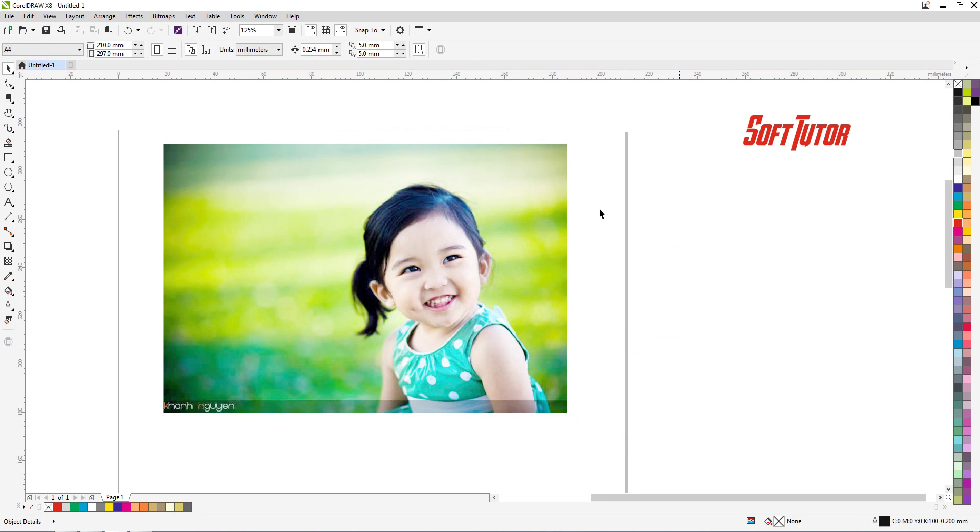
scroll(508, 184, "down", 2)
scroll(506, 184, "up", 2)
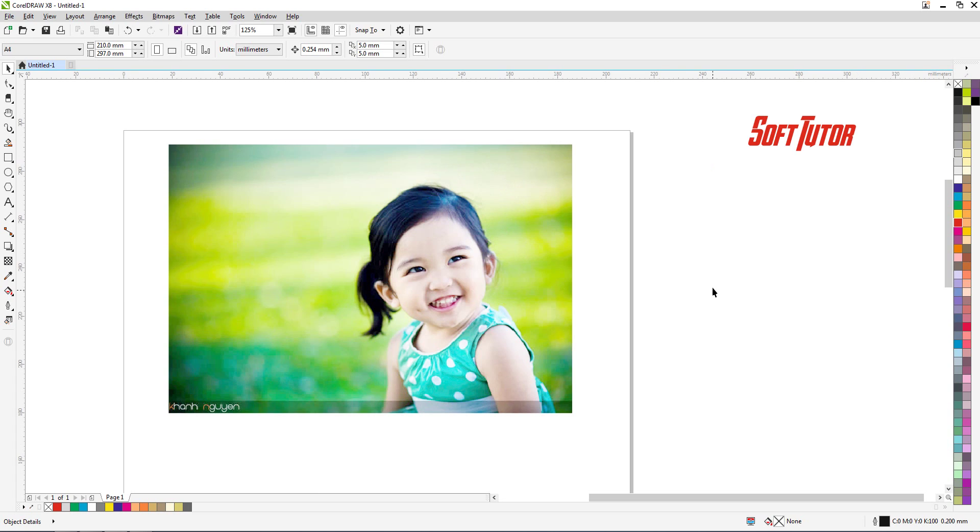